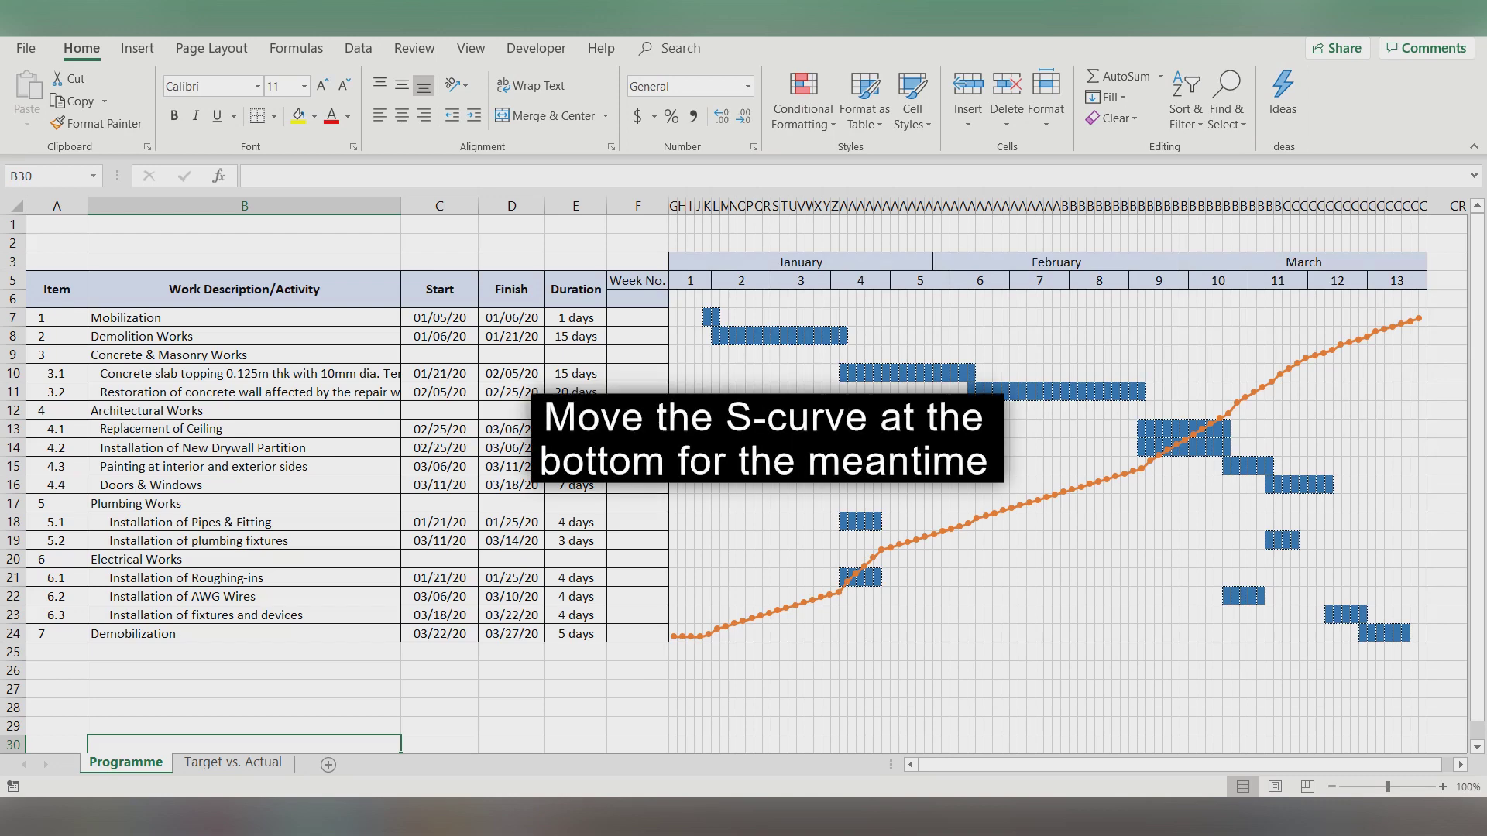
# Move the S-curve chart down to around row 29, below the schedule and clear of the Gantt bars.
pyautogui.click(1047, 670)
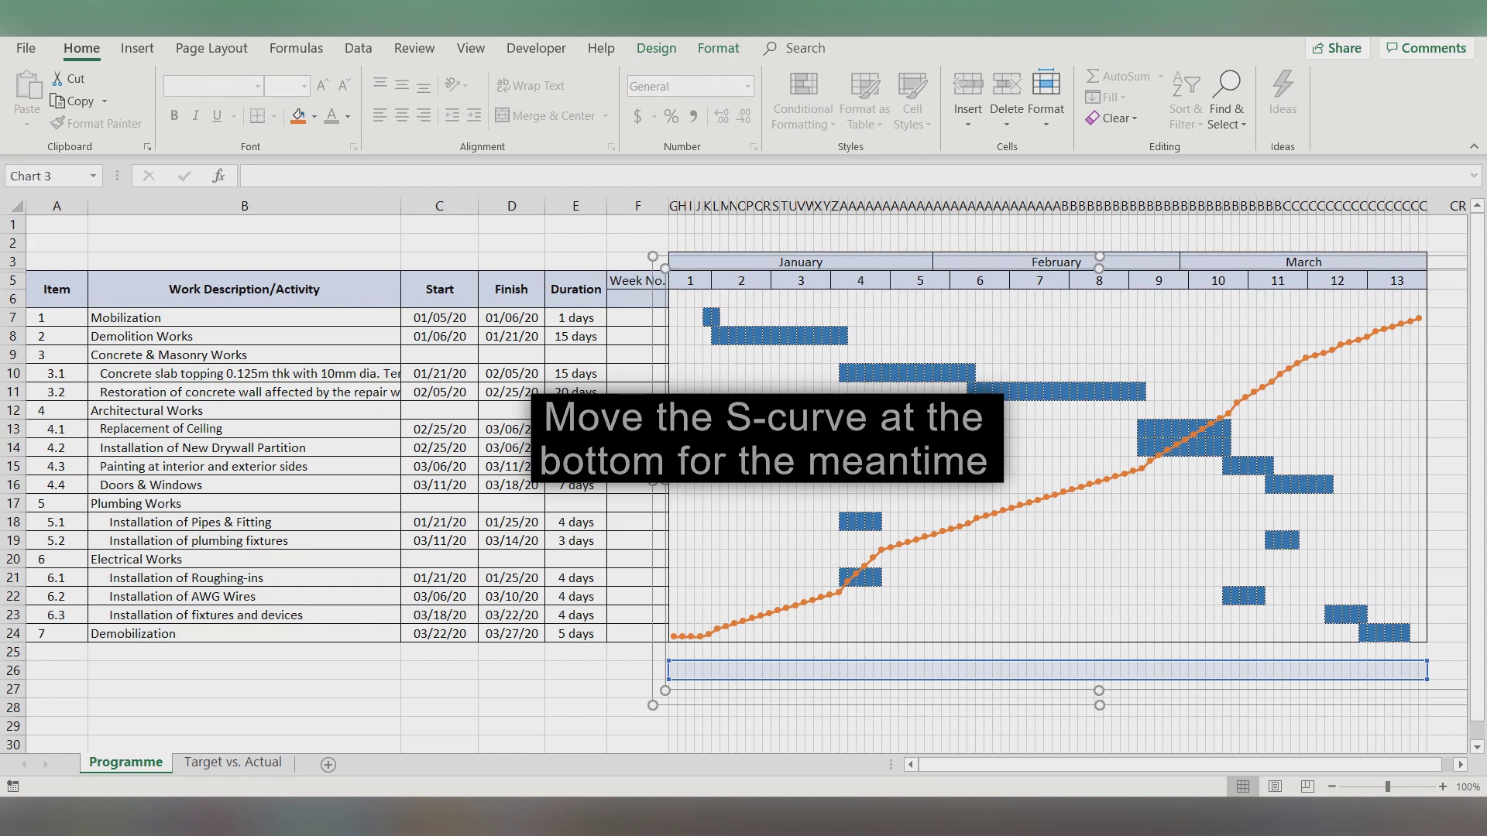
pyautogui.scroll(-7, 774, 465)
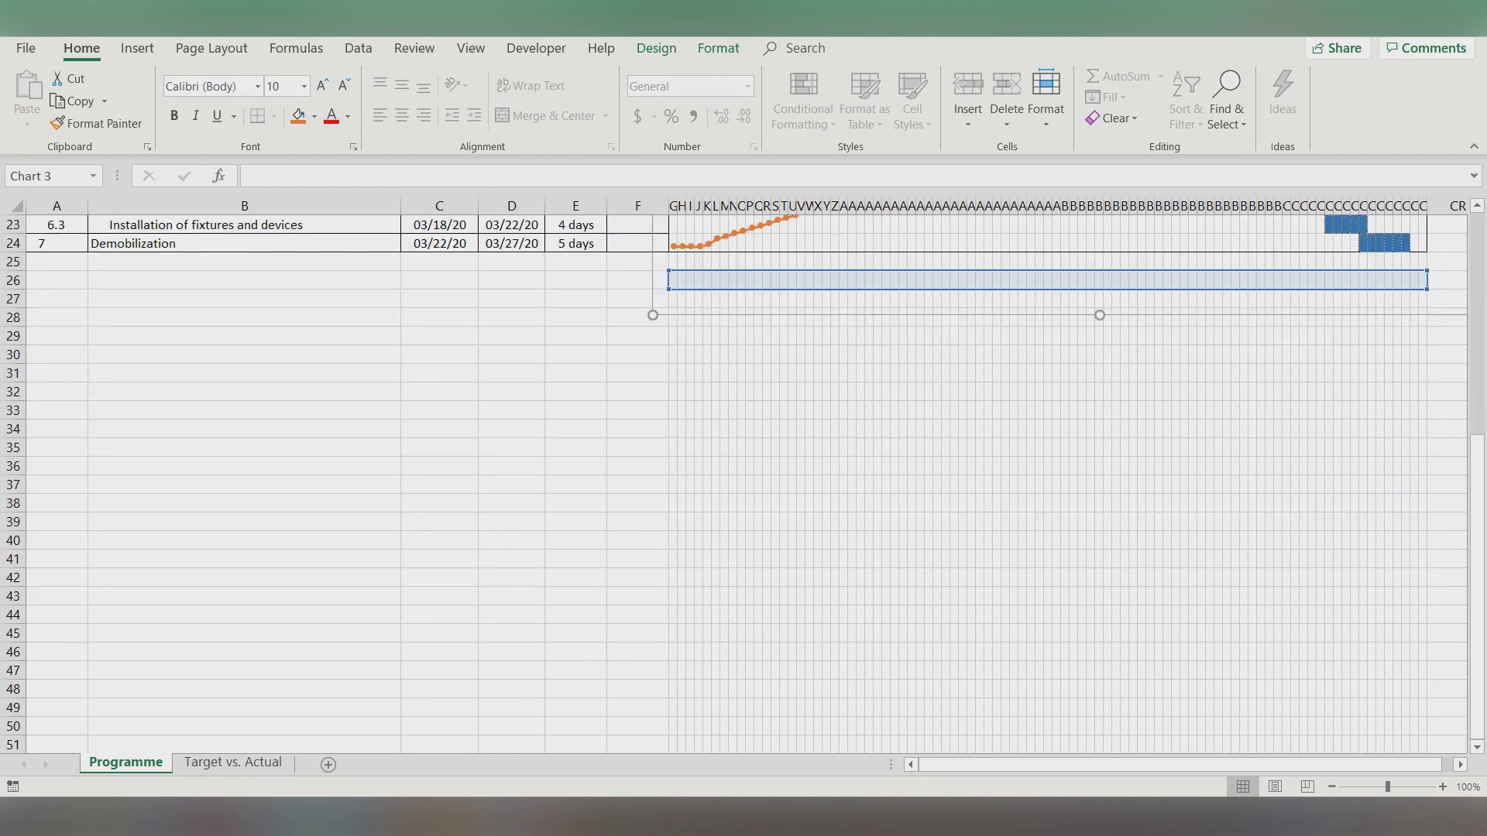
pyautogui.moveTo(852, 302)
pyautogui.mouseDown()
pyautogui.moveTo(601, 438)
pyautogui.moveTo(280, 713)
pyautogui.moveTo(317, 727)
pyautogui.mouseUp()
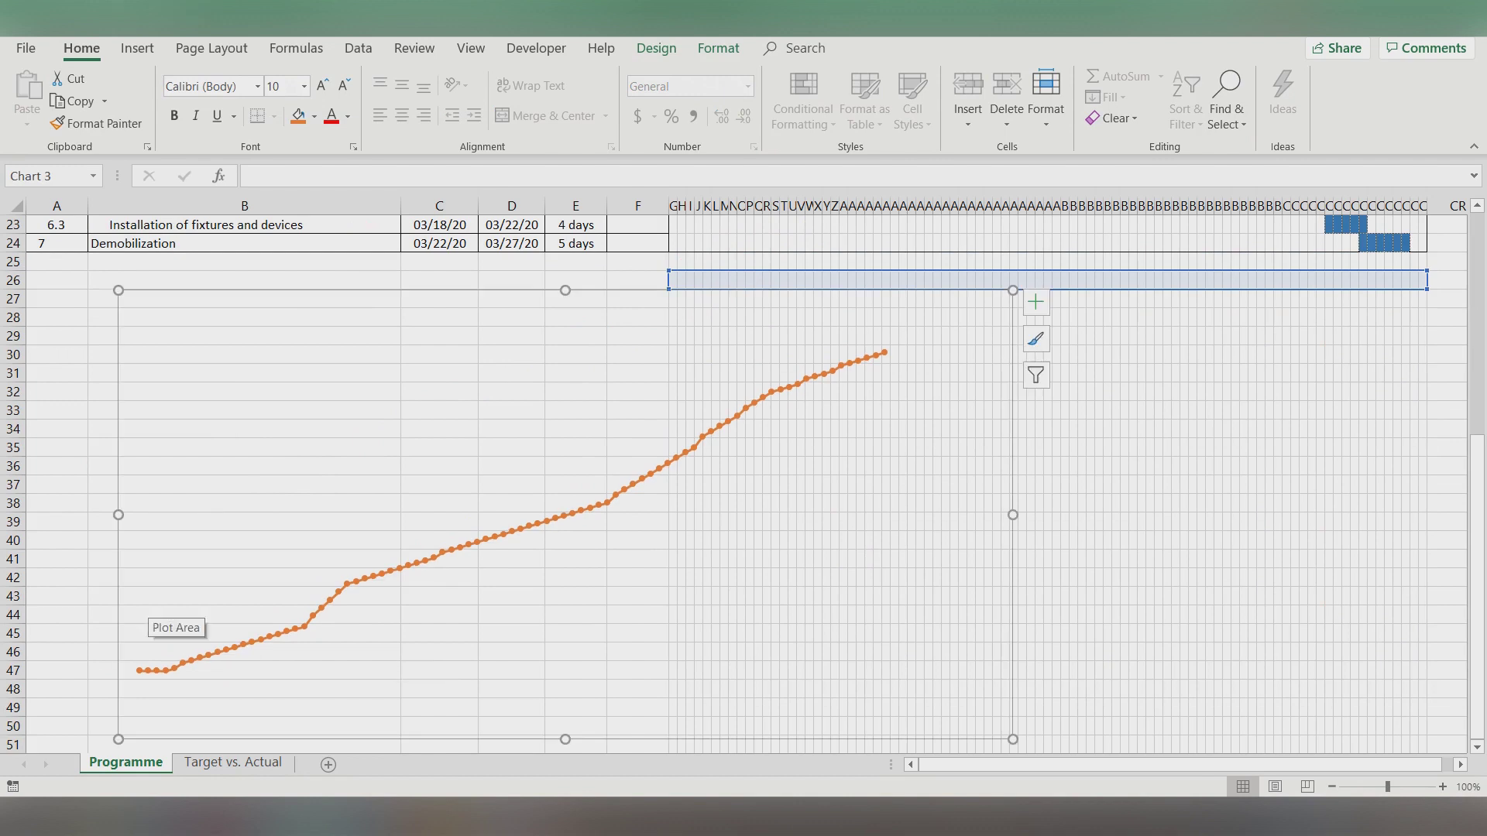
pyautogui.click(143, 613)
pyautogui.moveTo(143, 629); pyautogui.dragTo(129, 643)
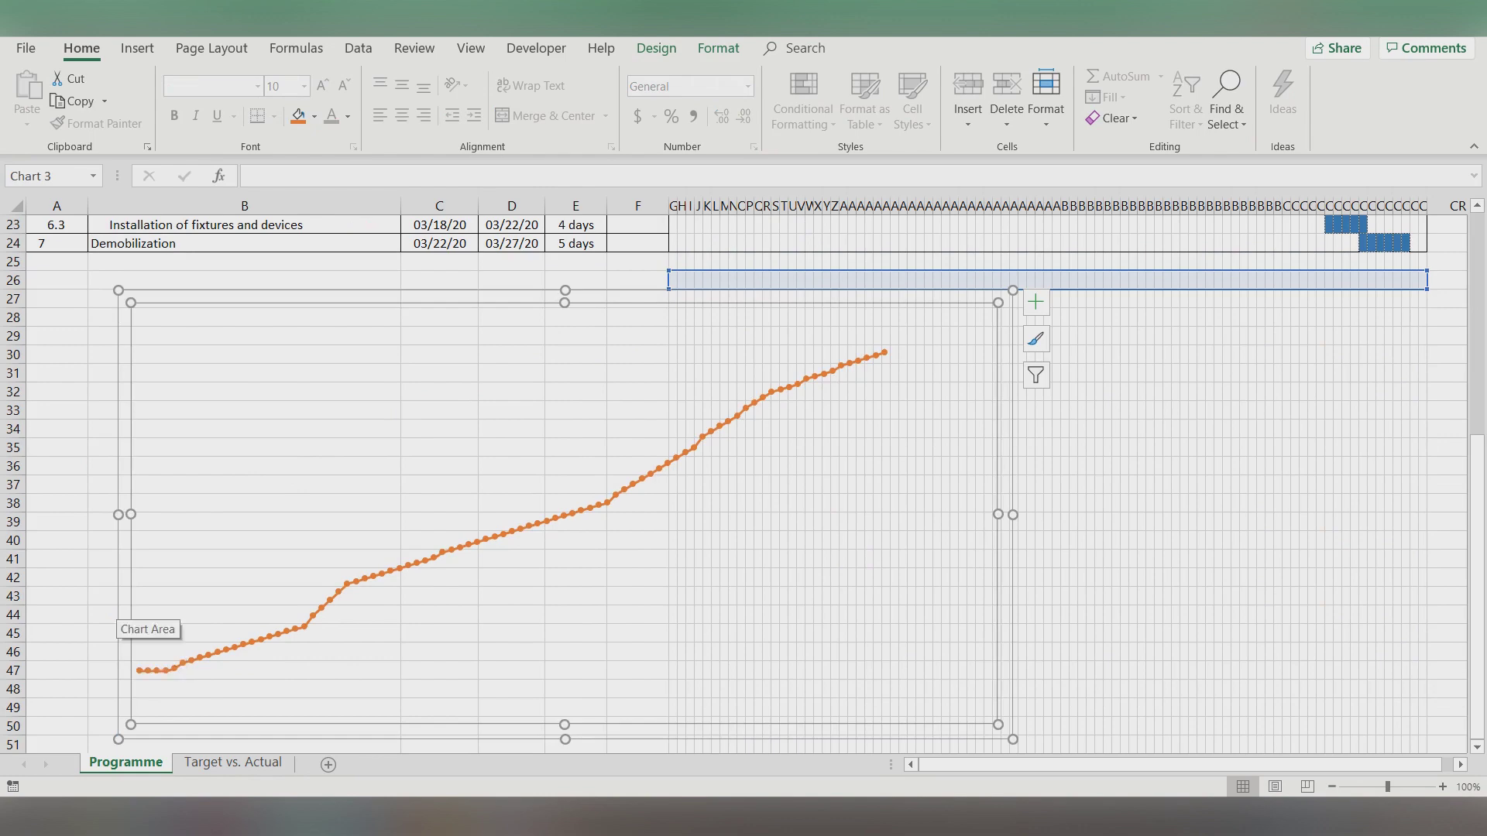
pyautogui.moveTo(135, 615); pyautogui.dragTo(88, 653)
pyautogui.scroll(7, 743, 480)
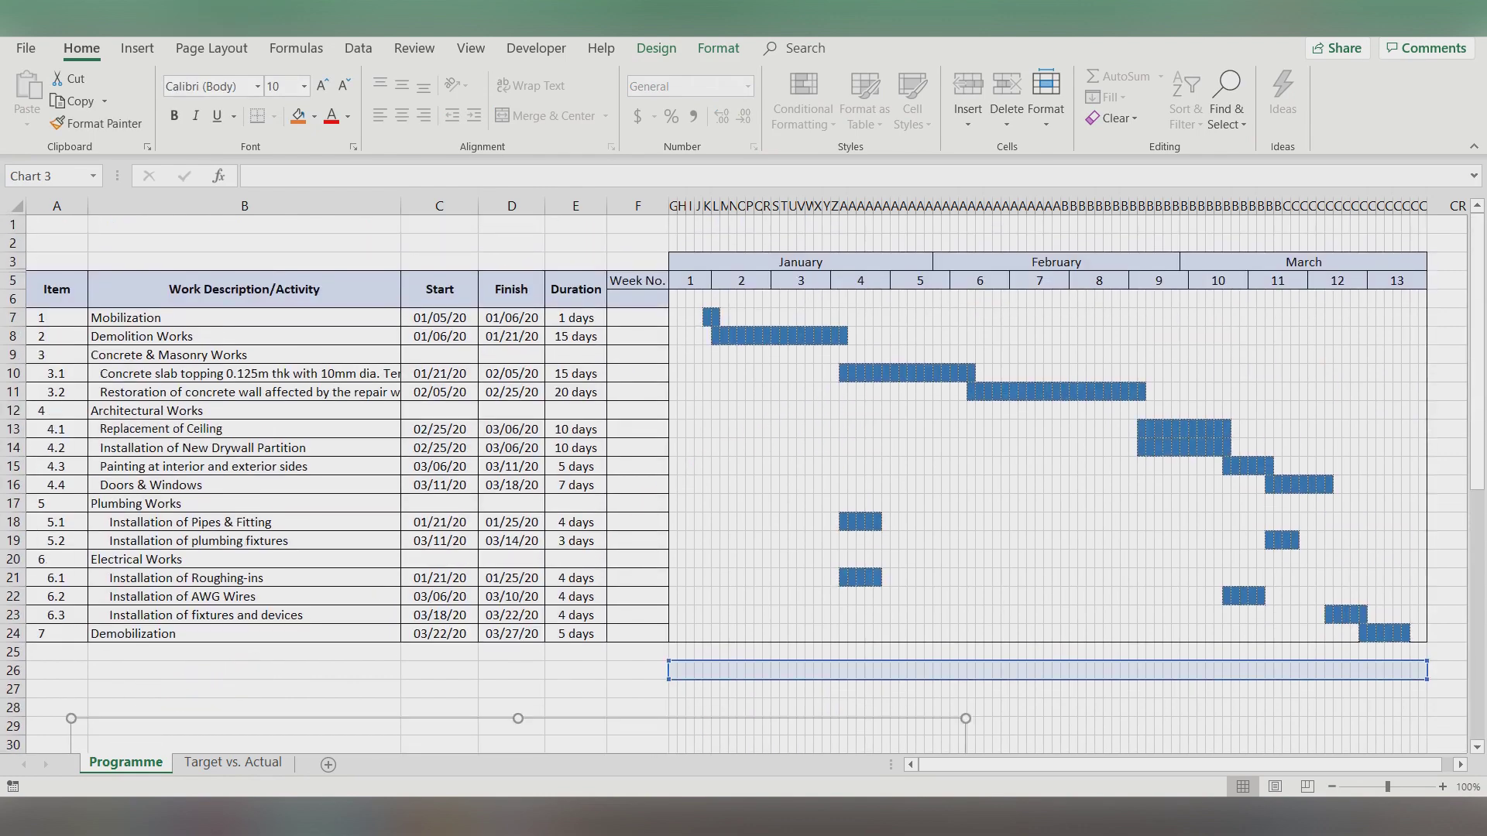
pyautogui.click(512, 485)
# Check the Gantt bar formula in cell L7.
pyautogui.click(716, 318)
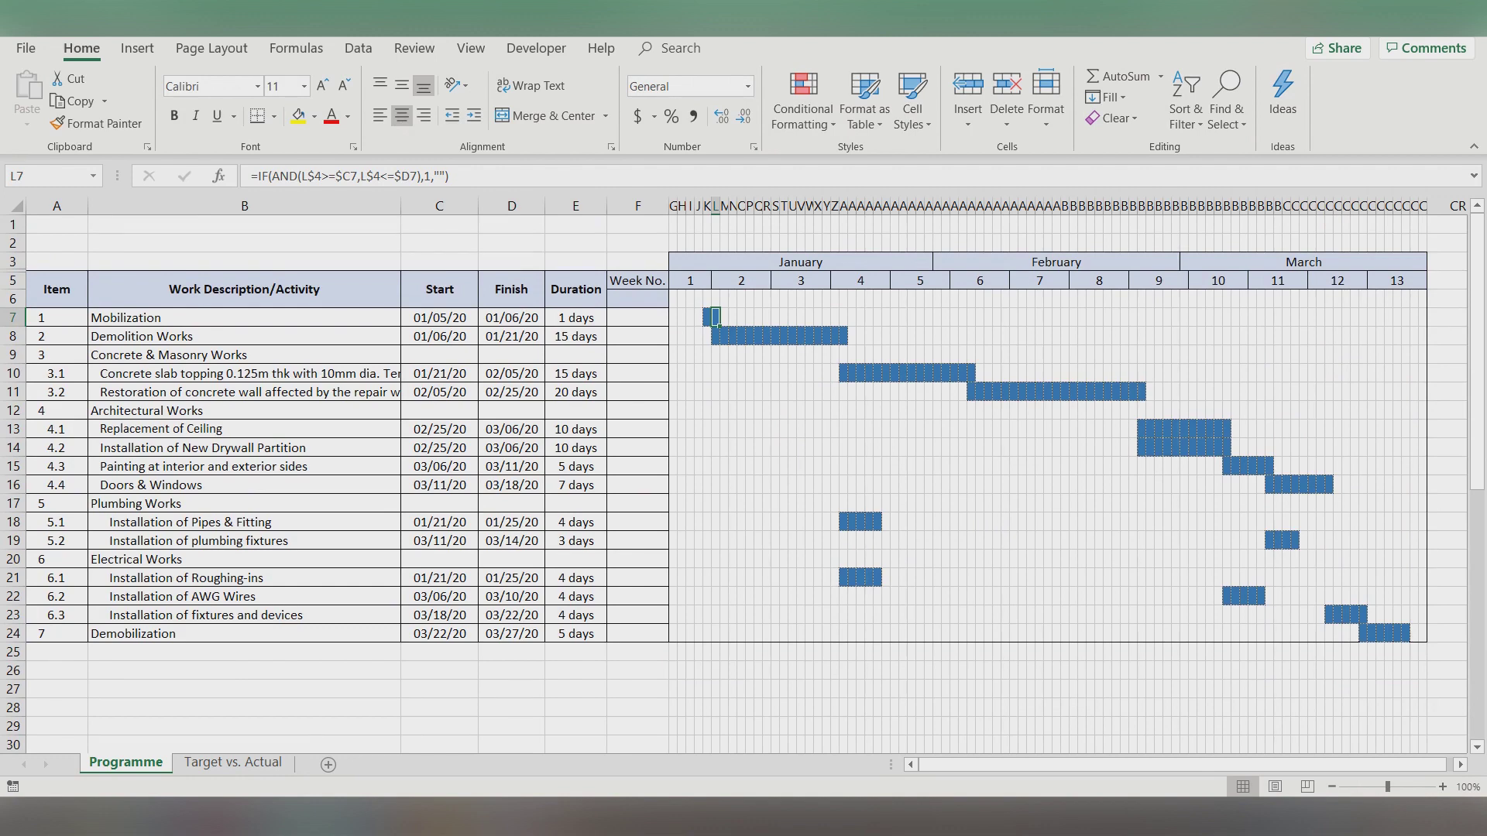
pyautogui.moveTo(1215, 354); pyautogui.dragTo(1313, 372)
pyautogui.click(1207, 355)
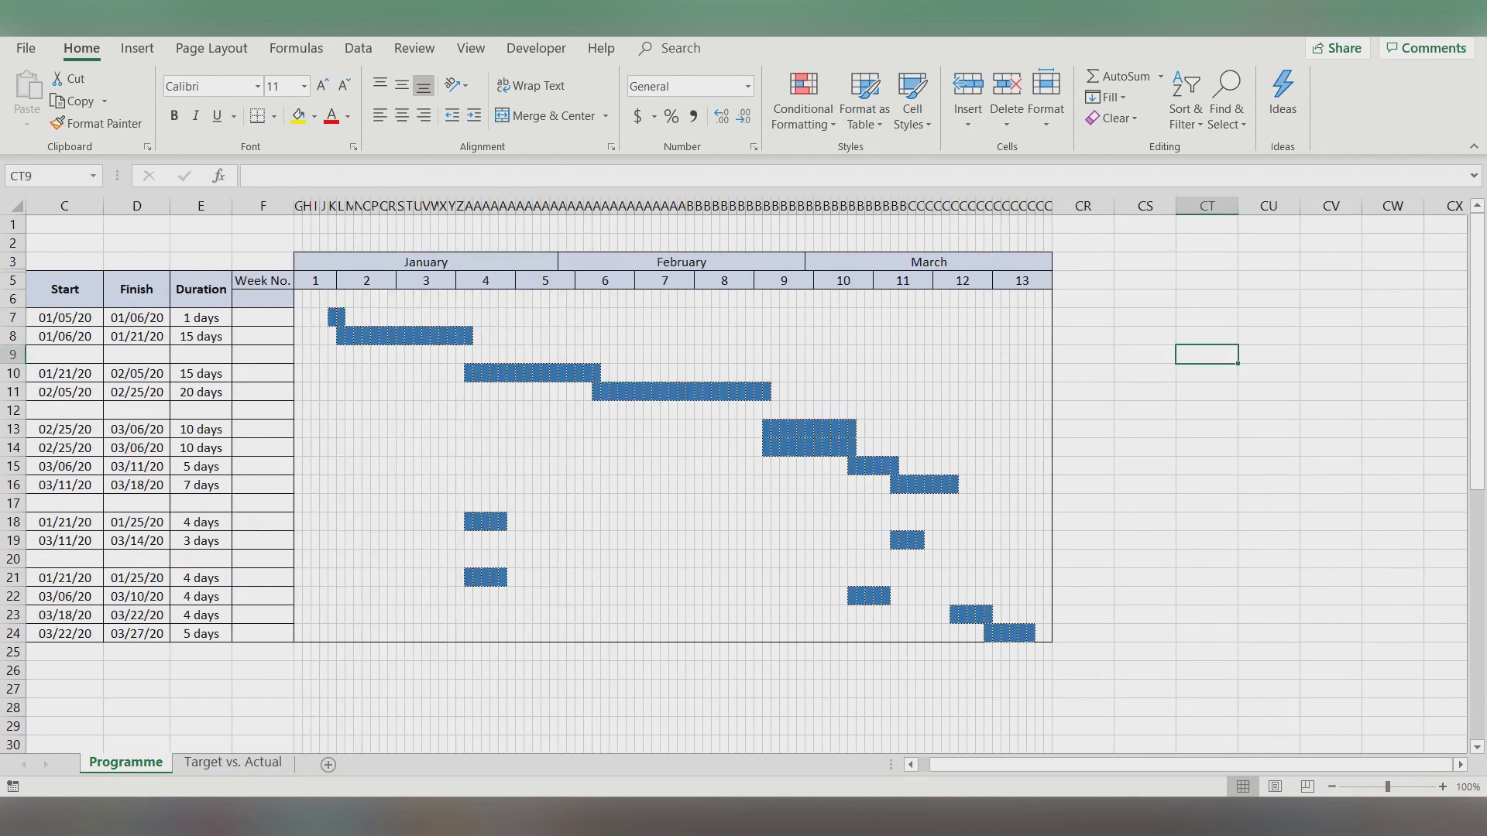
# Unhide row 4 between rows 3 and 5 to reveal the daily dates ending 3/29/2020.
pyautogui.moveTo(13, 261); pyautogui.dragTo(13, 280)
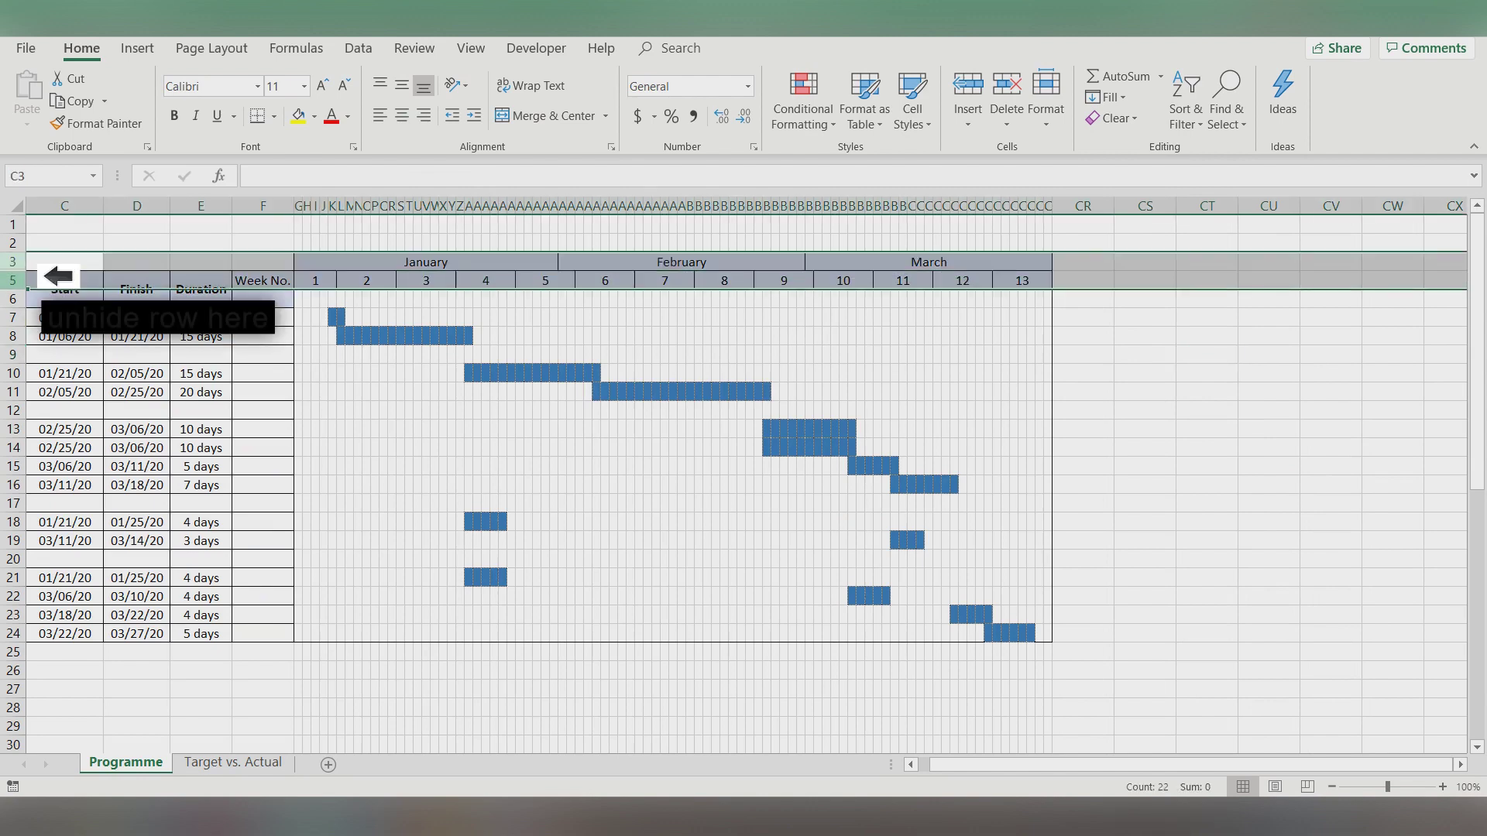
pyautogui.rightClick(101, 267)
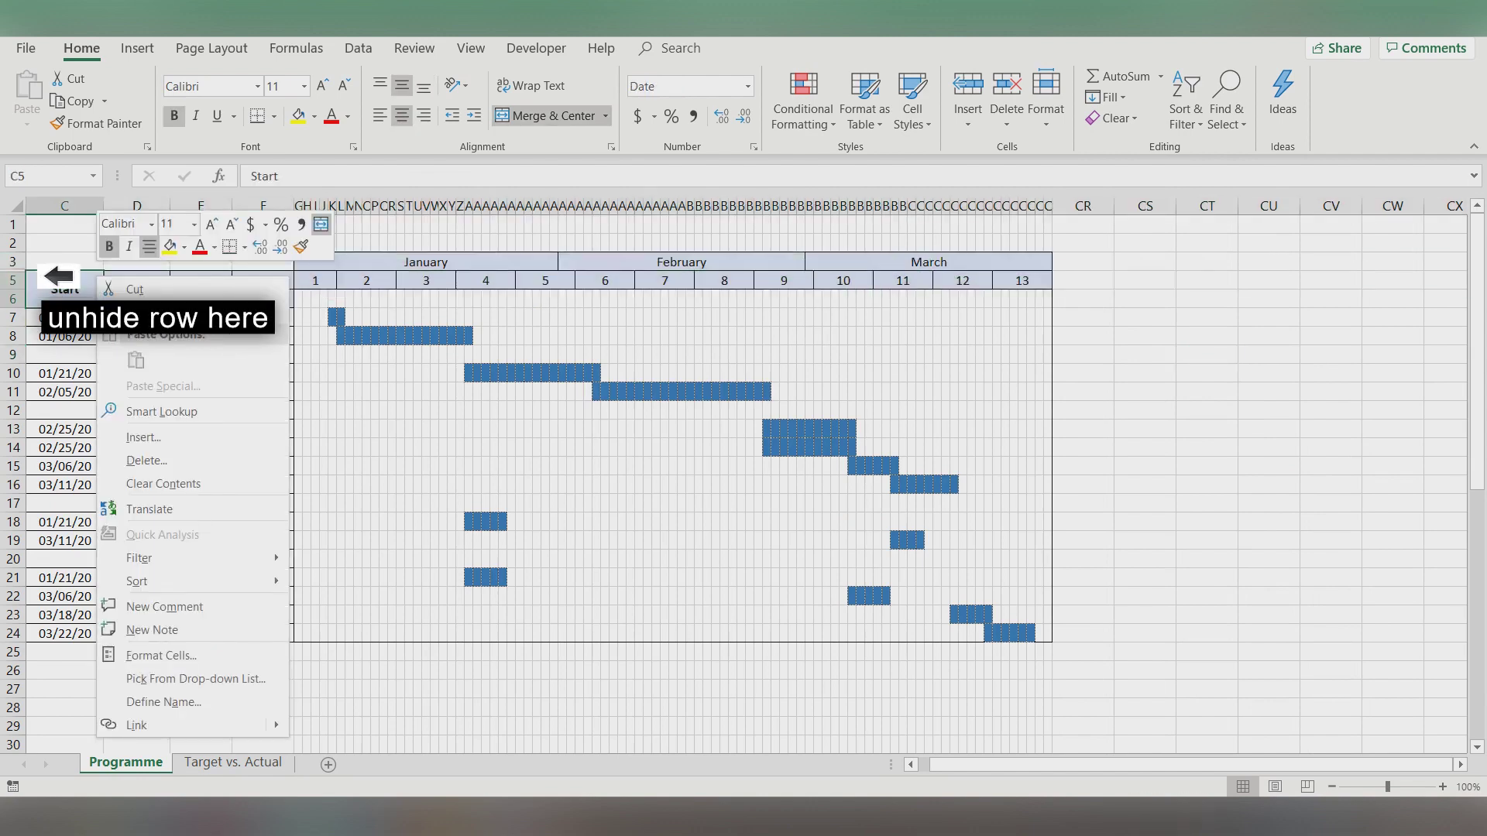
pyautogui.click(70, 283)
pyautogui.moveTo(13, 261); pyautogui.dragTo(12, 279)
pyautogui.rightClick(11, 281)
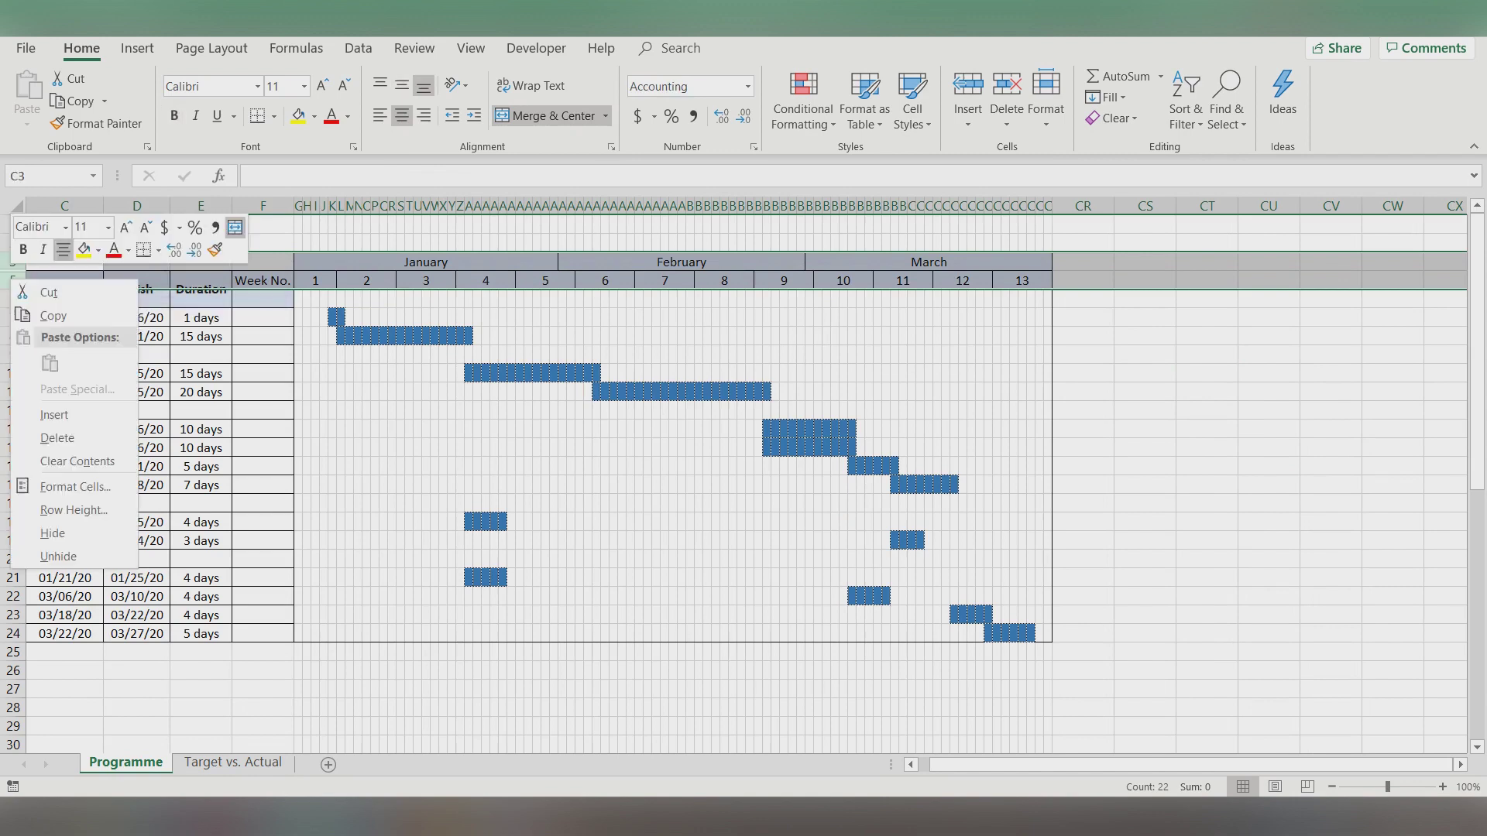
pyautogui.click(58, 556)
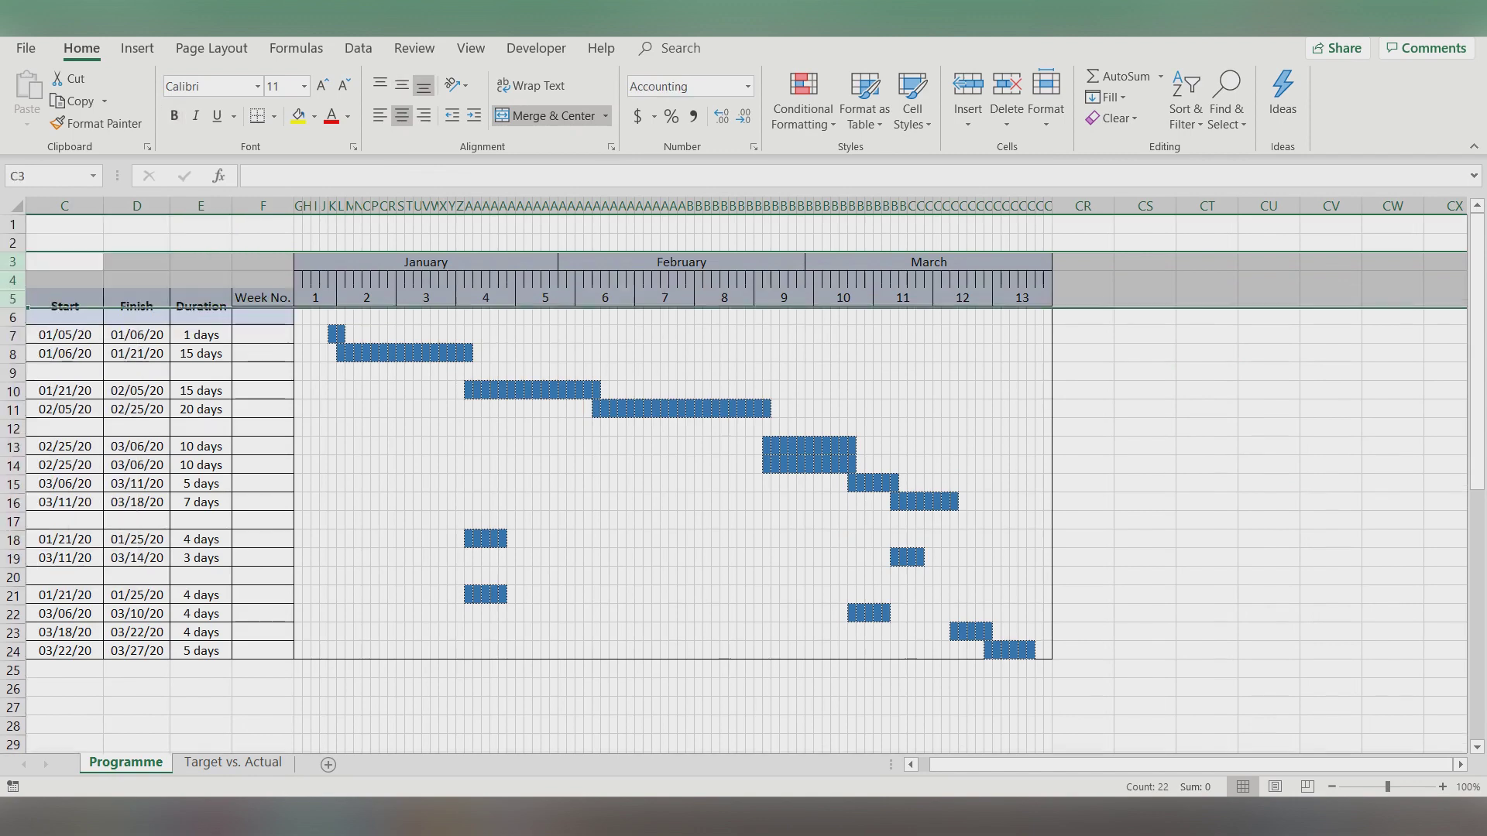
pyautogui.click(1268, 409)
pyautogui.click(1047, 279)
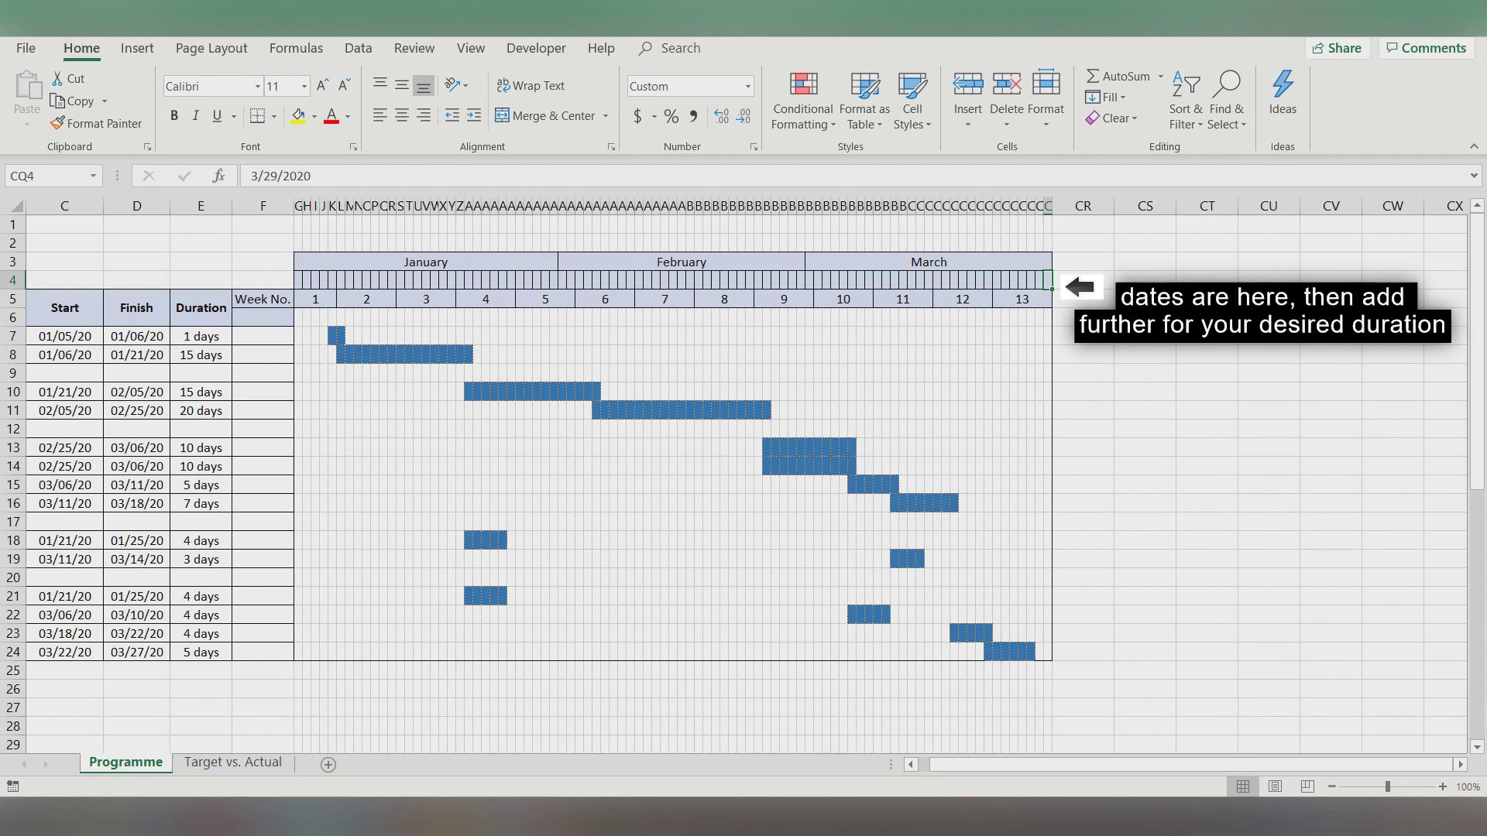
# Fill the row 4 timeline dates rightward through 31-Mar.
pyautogui.moveTo(1050, 289); pyautogui.dragTo(1176, 288)
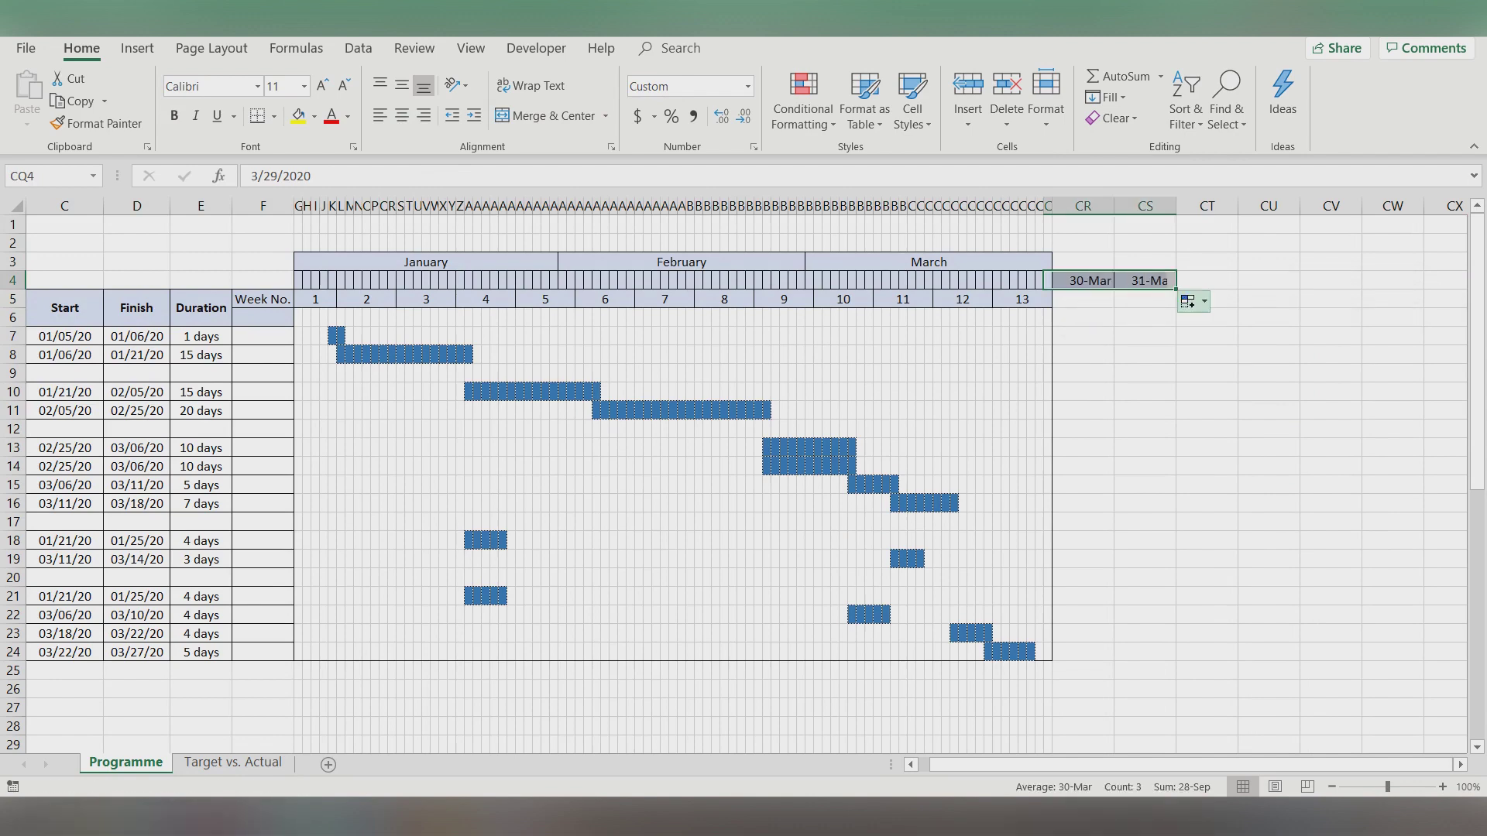
pyautogui.moveTo(1207, 576); pyautogui.dragTo(1441, 577)
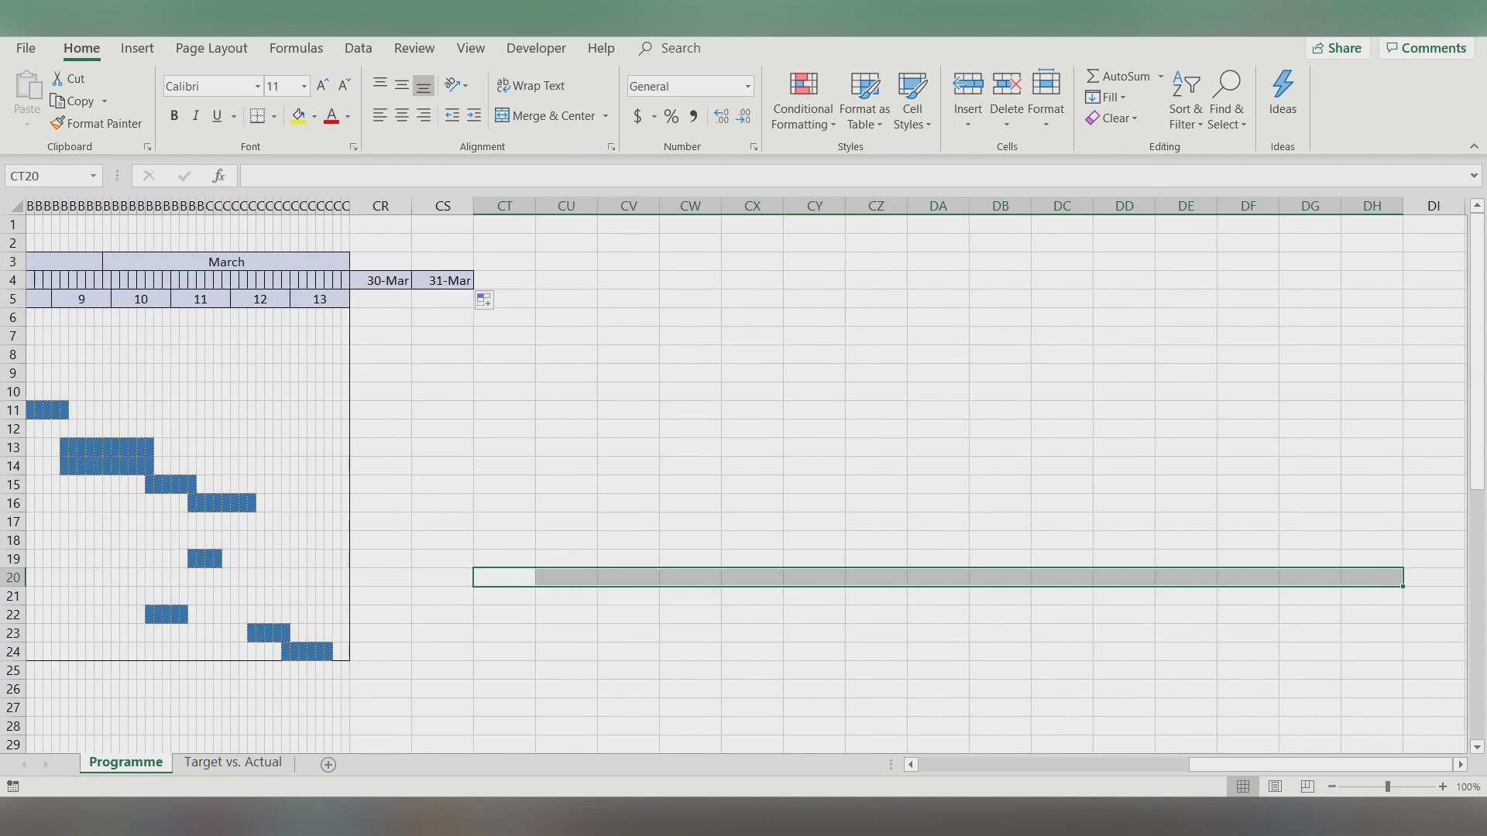
pyautogui.moveTo(393, 231); pyautogui.dragTo(392, 747)
# Set columns CR through ED to a column width of 0.7.
pyautogui.click(380, 206)
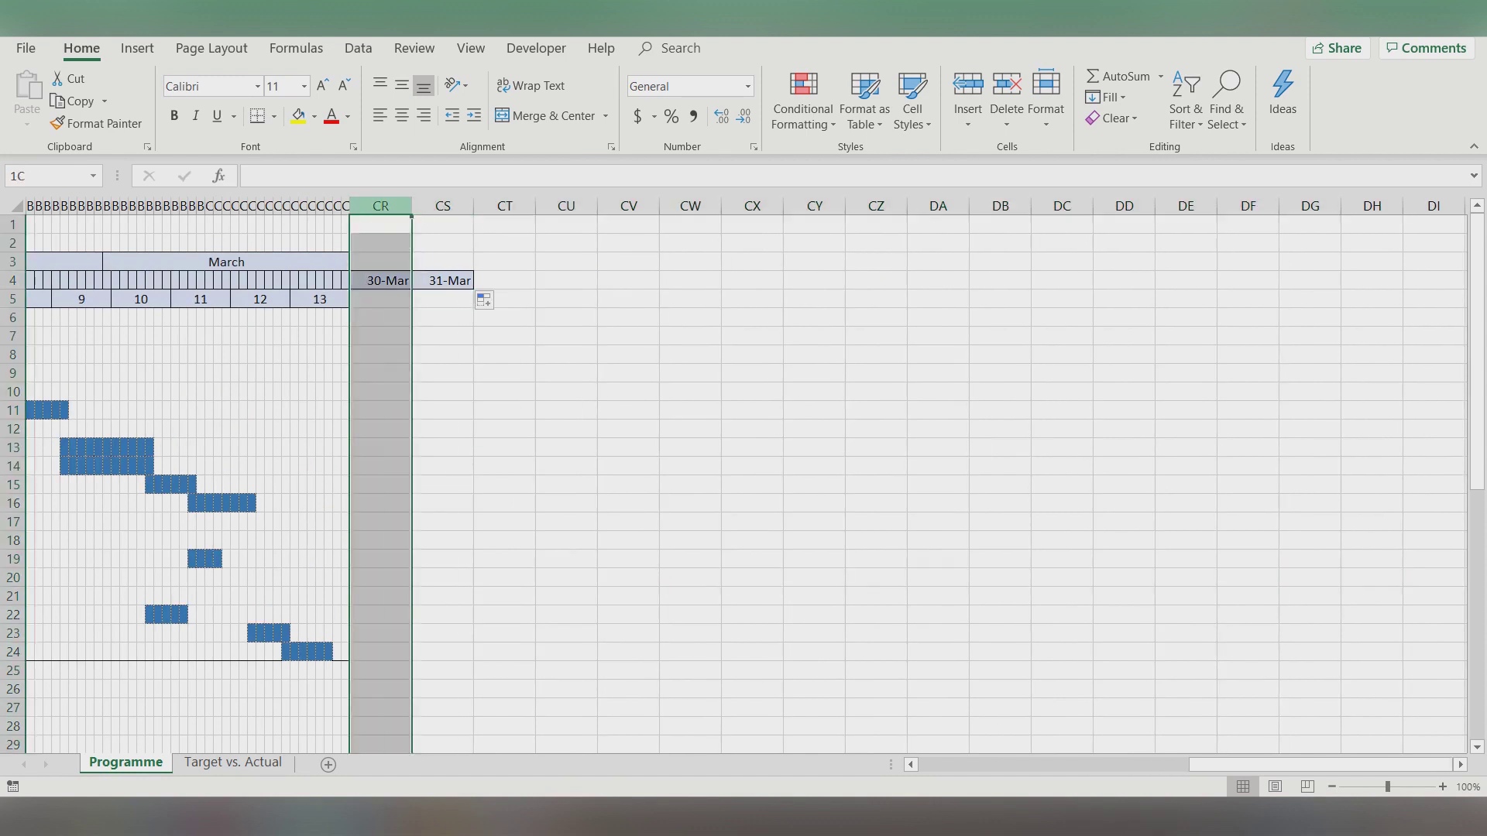
pyautogui.moveTo(380, 205); pyautogui.dragTo(1386, 205)
pyautogui.rightClick(1148, 263)
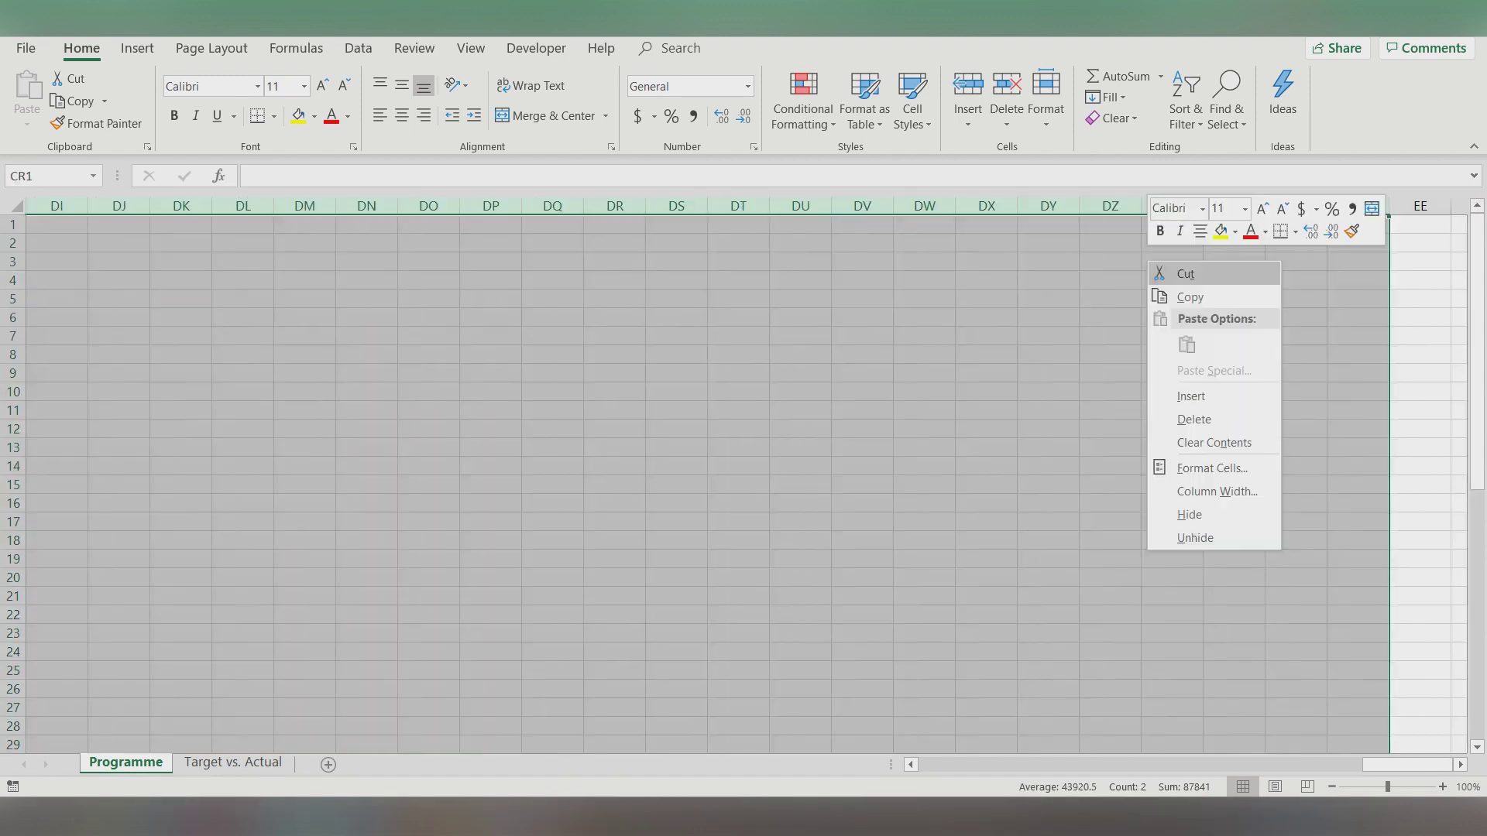
pyautogui.click(1217, 491)
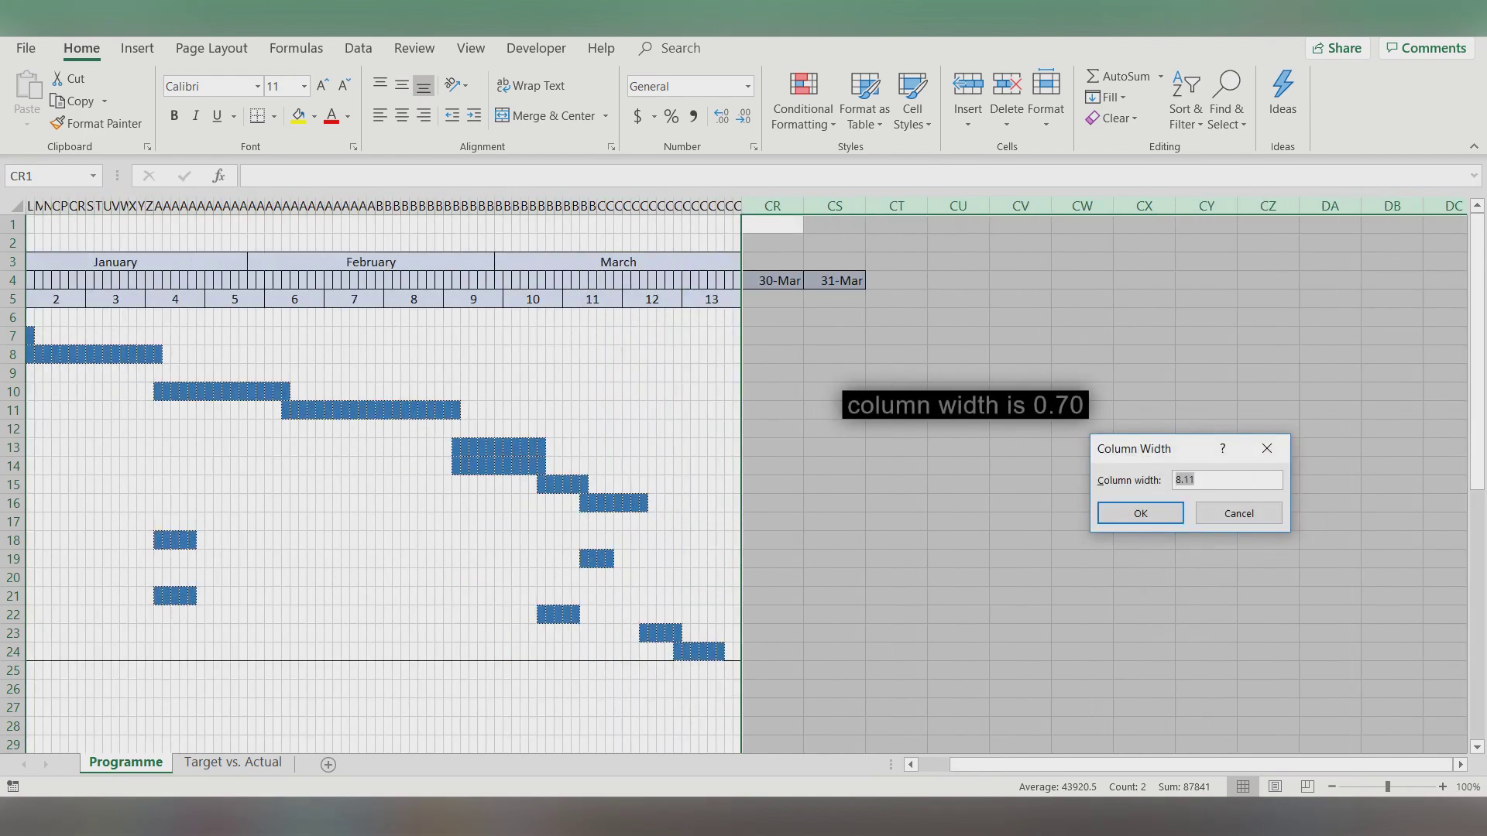
pyautogui.write('.7')
pyautogui.press('Return')
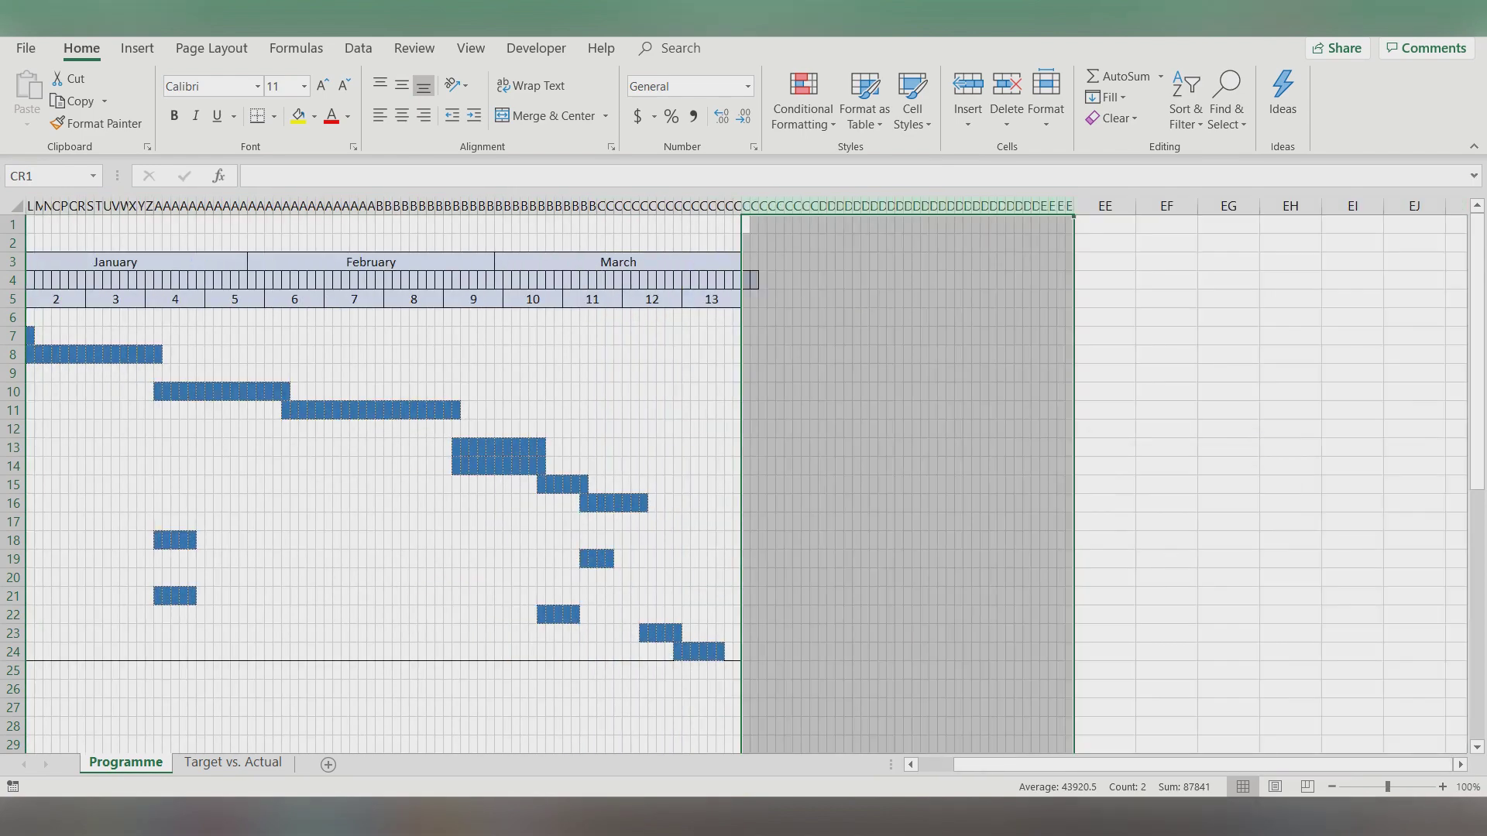
pyautogui.hscroll(-3, 578, 393)
pyautogui.click(576, 391)
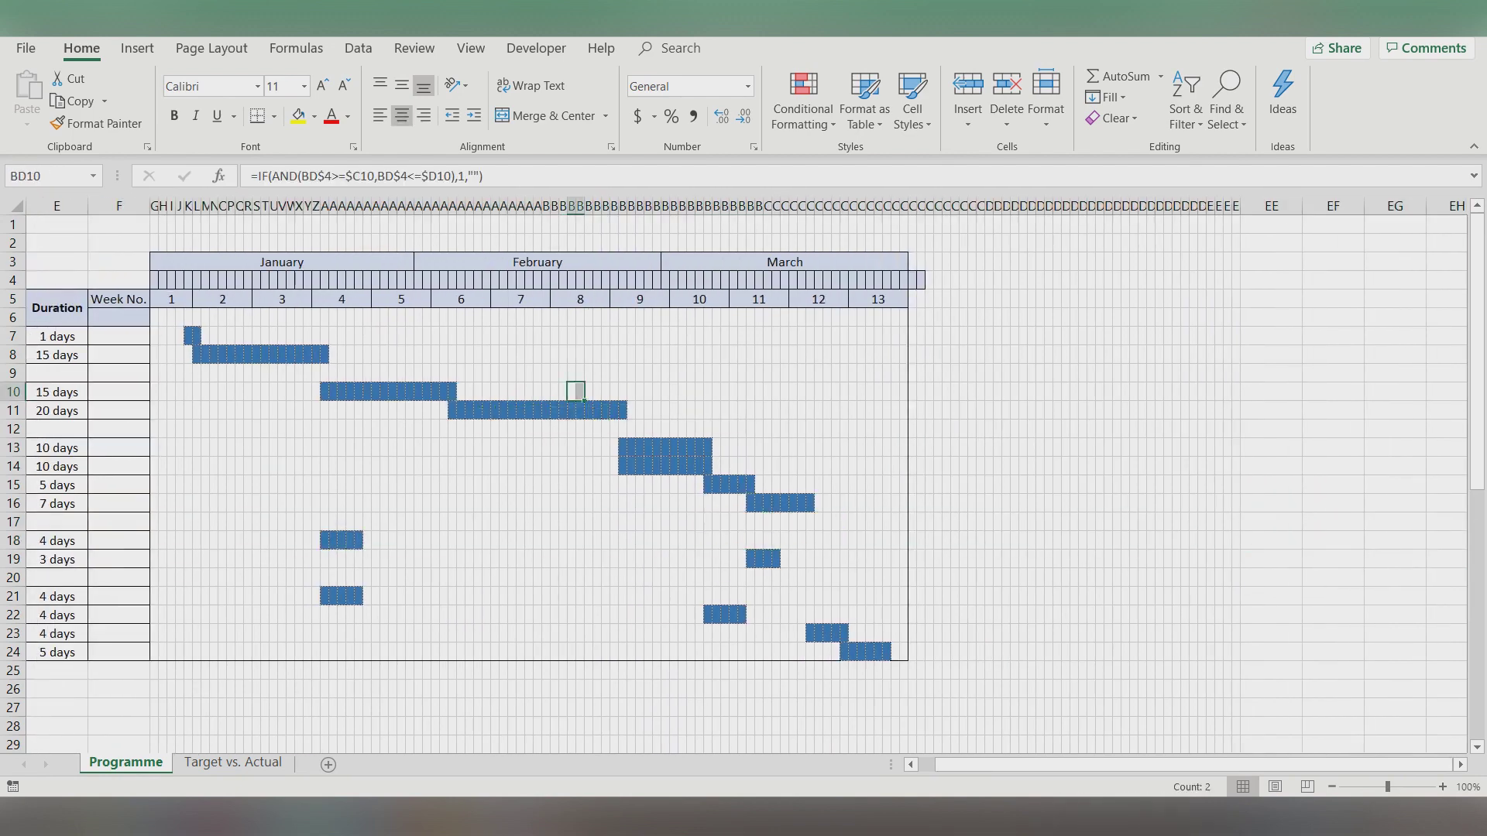
pyautogui.click(920, 280)
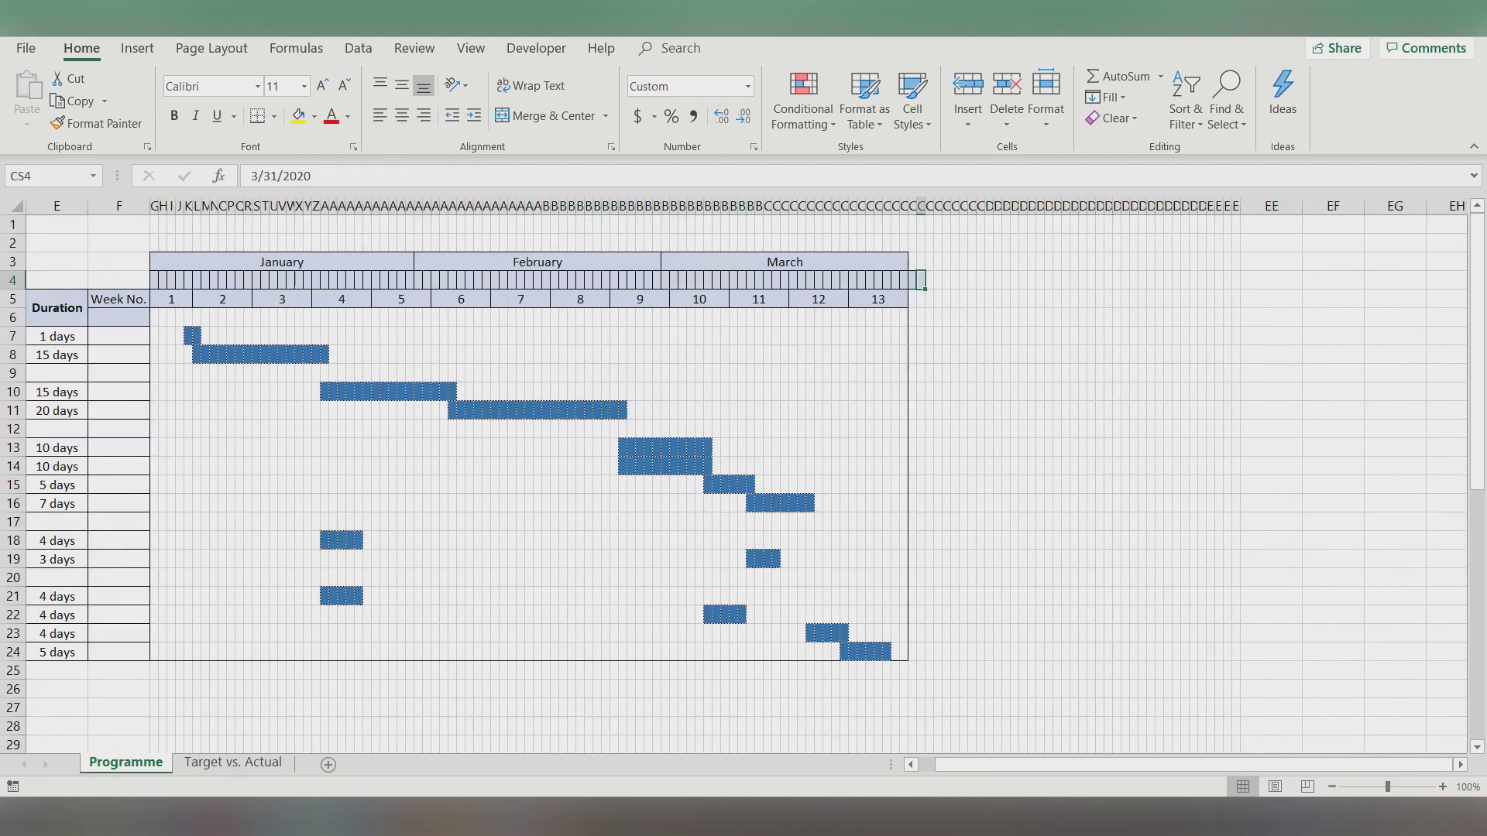
# Continue the row 4 dates into April and narrow columns EE–EU.
pyautogui.moveTo(925, 288); pyautogui.dragTo(1231, 288)
pyautogui.moveTo(1271, 206); pyautogui.dragTo(1432, 206)
pyautogui.rightClick(1421, 206)
pyautogui.click(1316, 504)
pyautogui.write('1')
pyautogui.press('Return')
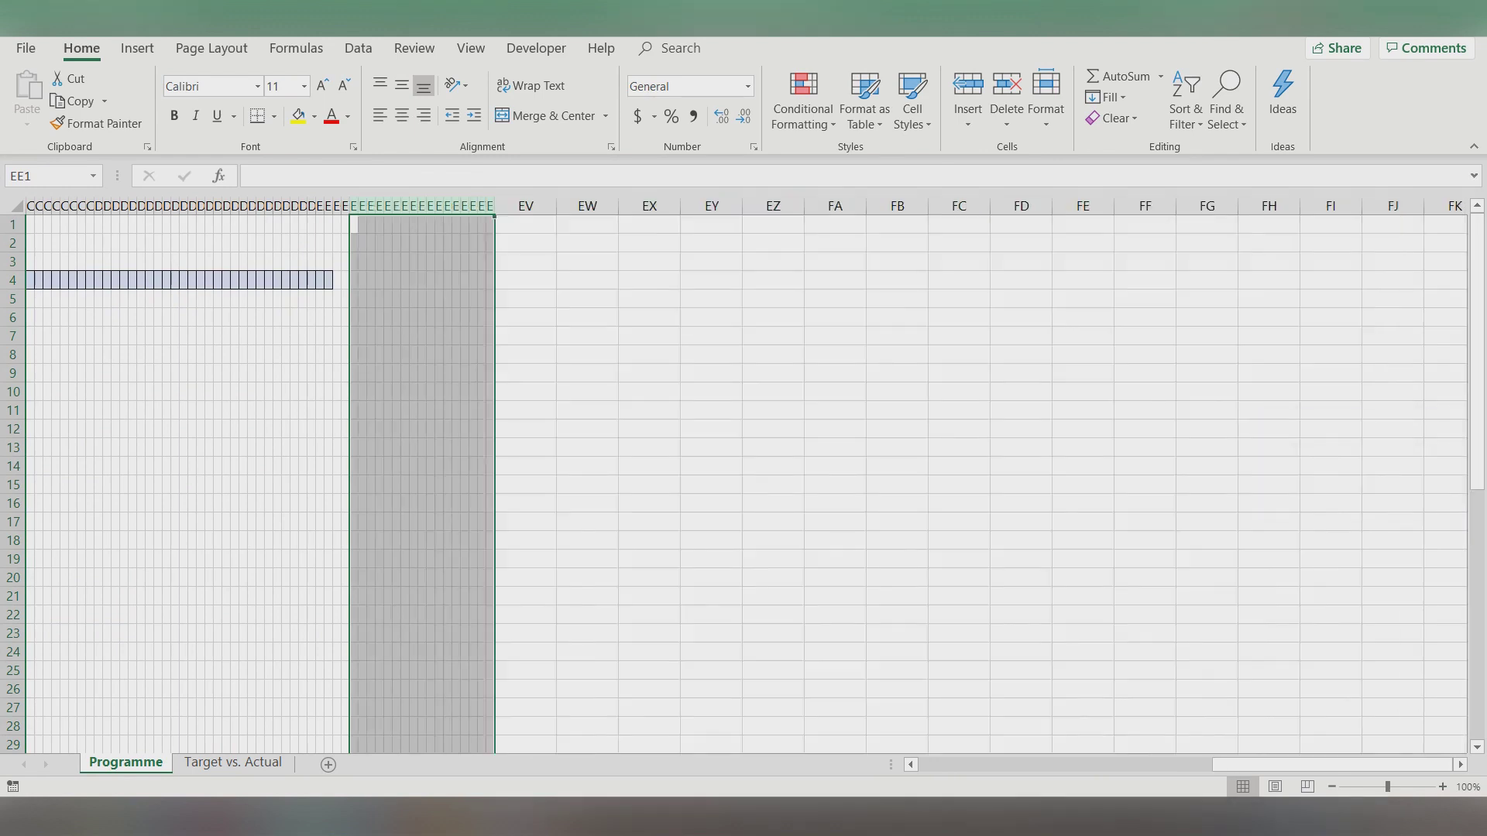
pyautogui.hscroll(-2, 774, 465)
# Fill the dates from 5 May through 31-May and narrow columns EV–FB to match.
pyautogui.click(451, 279)
pyautogui.moveTo(451, 289); pyautogui.dragTo(1041, 290)
pyautogui.moveTo(646, 206); pyautogui.dragTo(1017, 206)
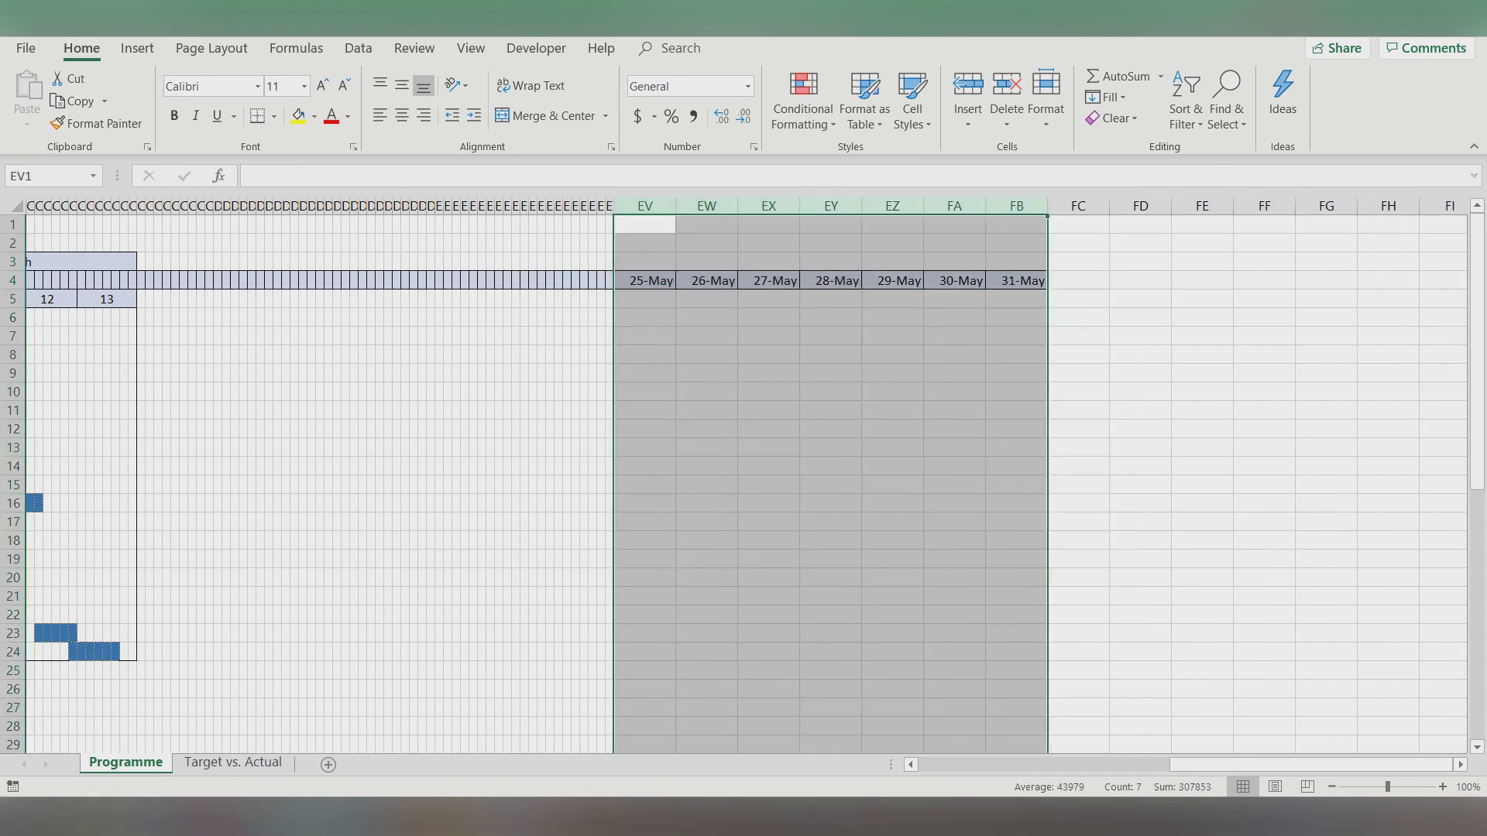
pyautogui.hotkey('ctrl', '1')
pyautogui.press('Escape')
pyautogui.rightClick(928, 326)
pyautogui.click(999, 571)
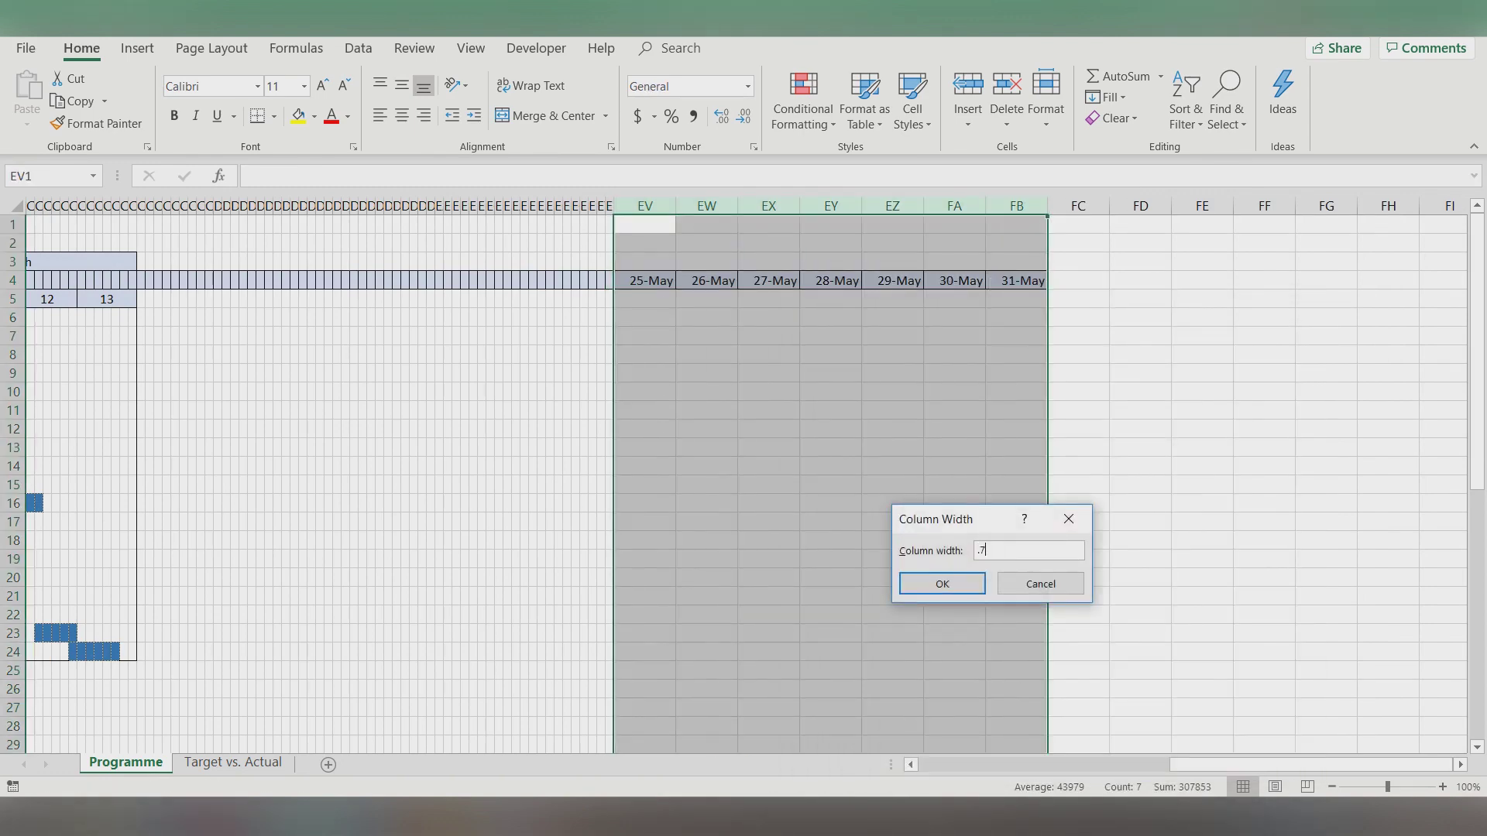
pyautogui.press('Return')
pyautogui.hscroll(-10, 743, 464)
pyautogui.click(934, 633)
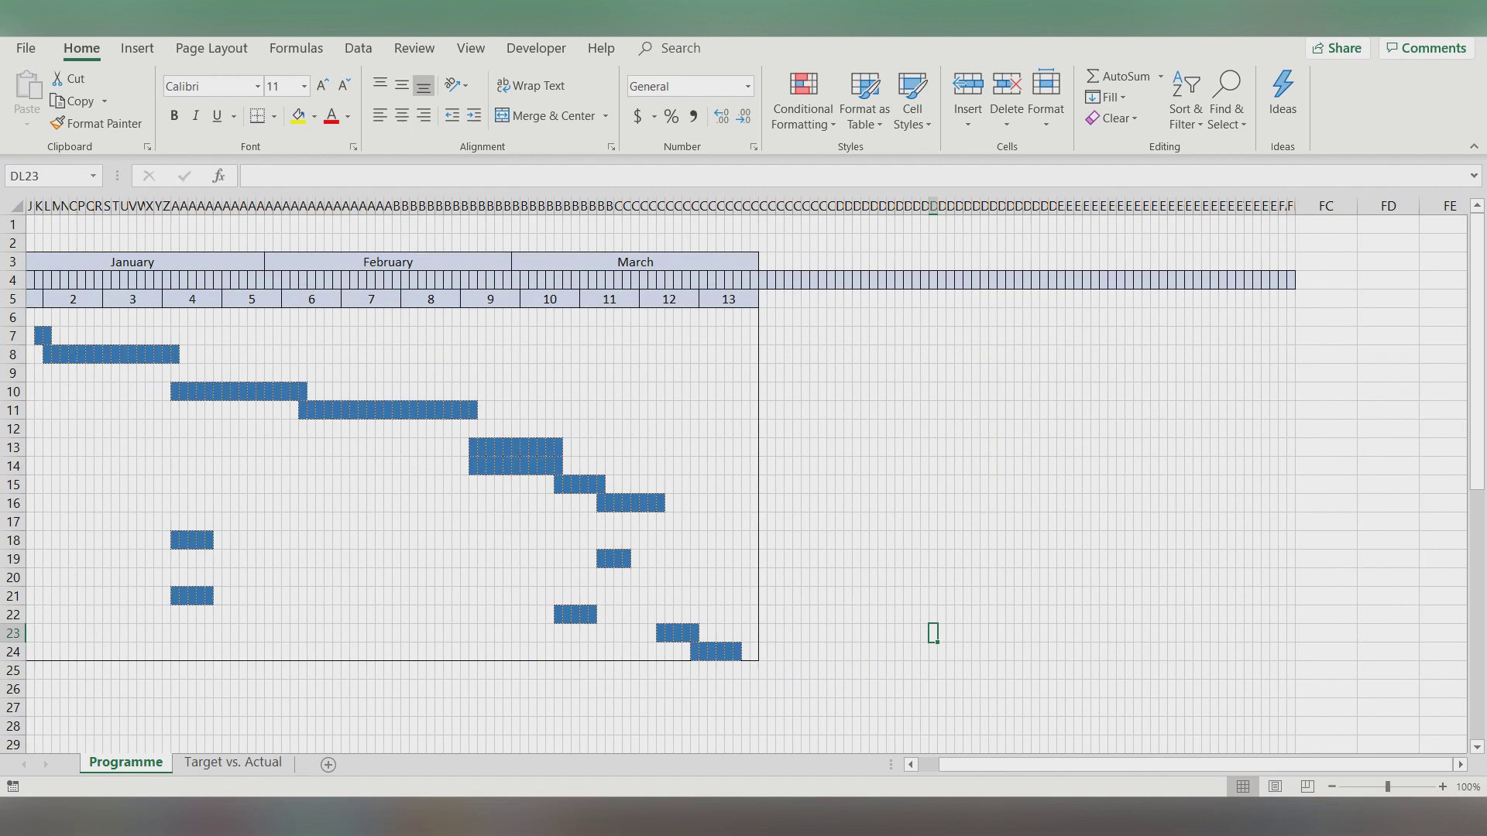
pyautogui.moveTo(764, 279); pyautogui.dragTo(995, 281)
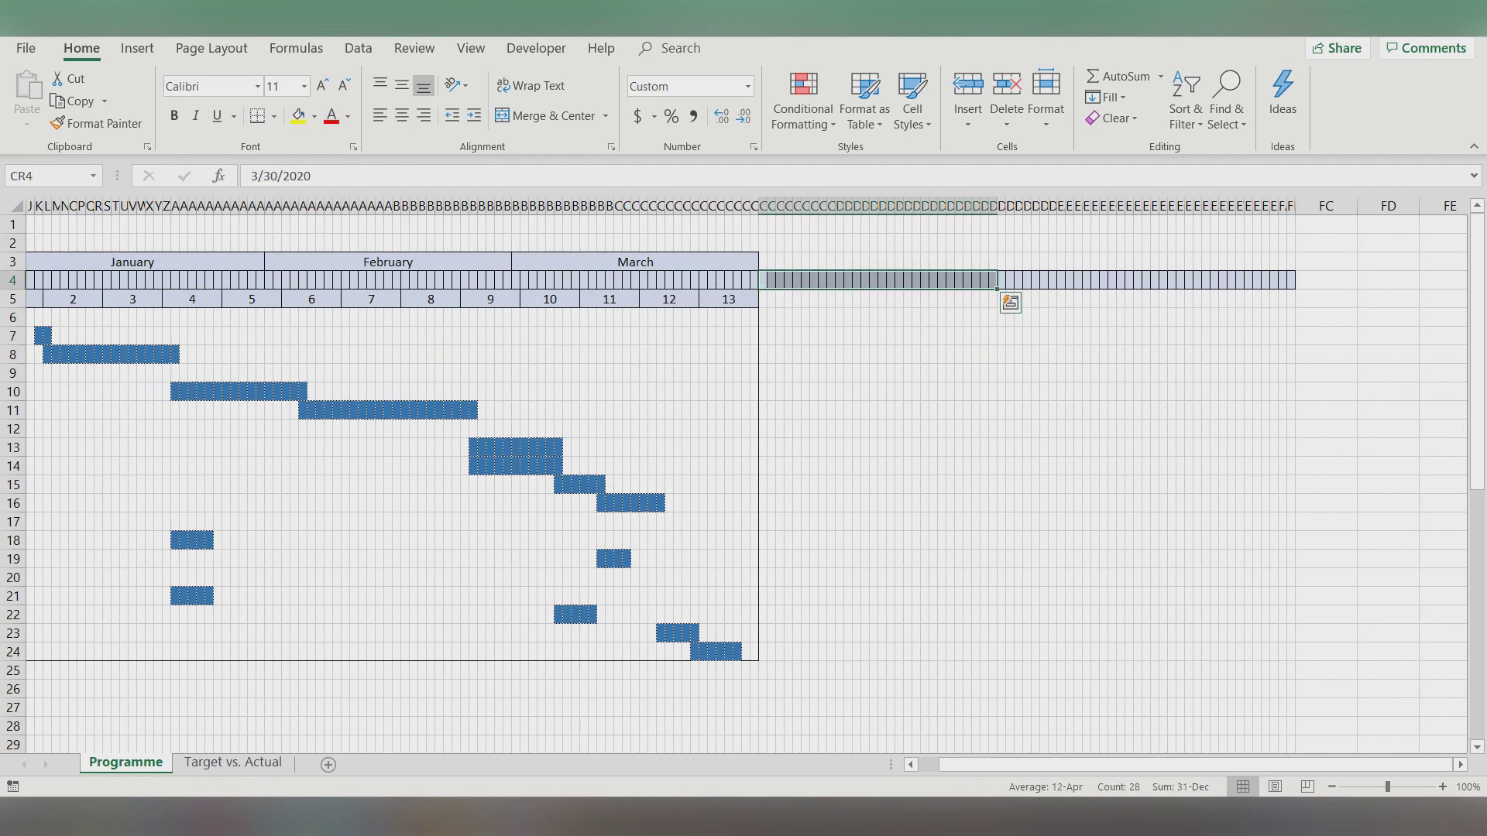
# Re-merge the March header in row 3 so it spans through the month's last date.
pyautogui.click(993, 279)
pyautogui.click(771, 280)
pyautogui.moveTo(772, 262); pyautogui.dragTo(635, 262)
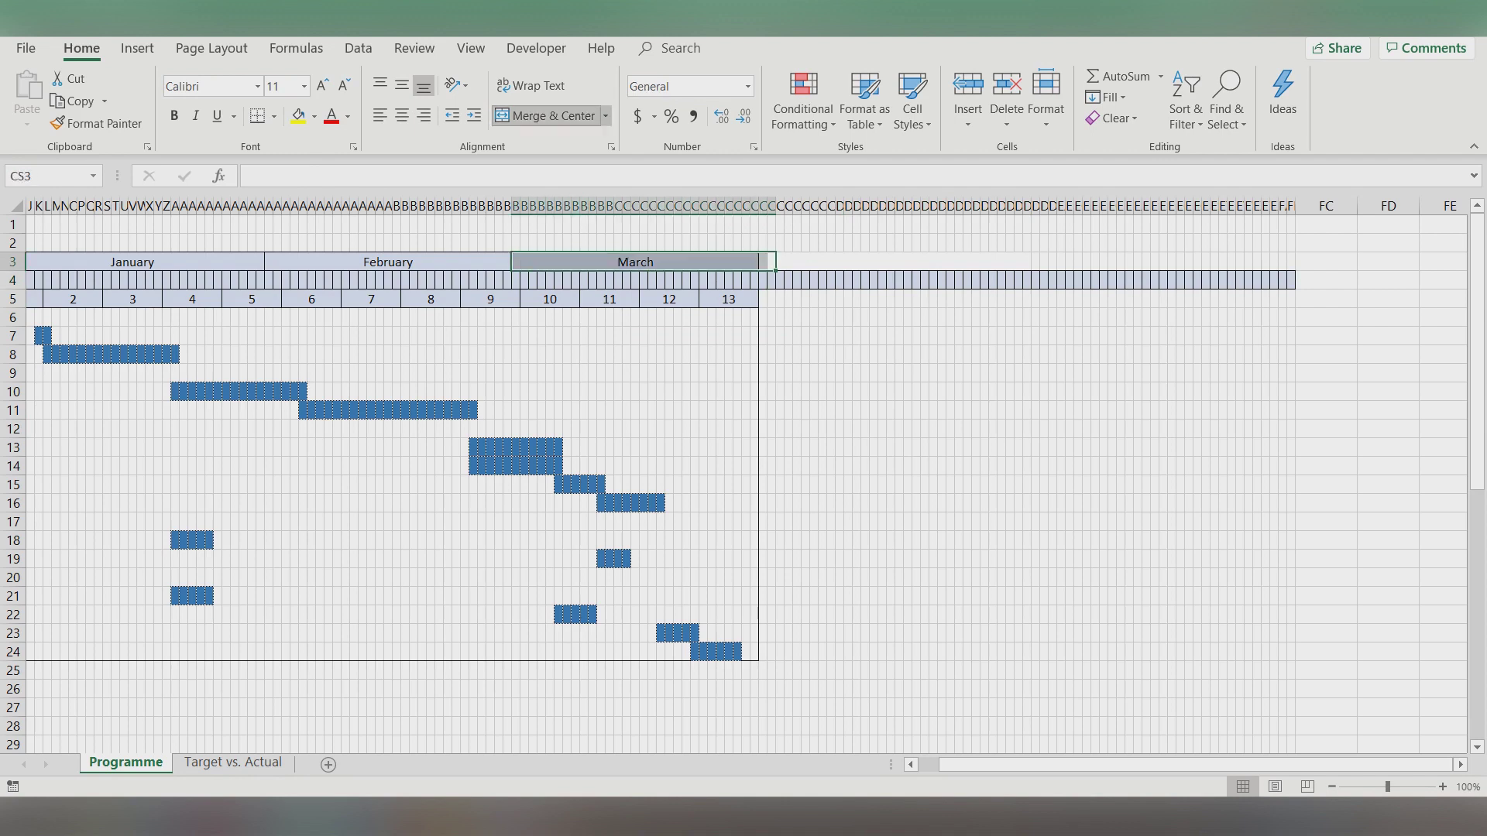
pyautogui.click(544, 116)
pyautogui.click(865, 428)
pyautogui.click(644, 261)
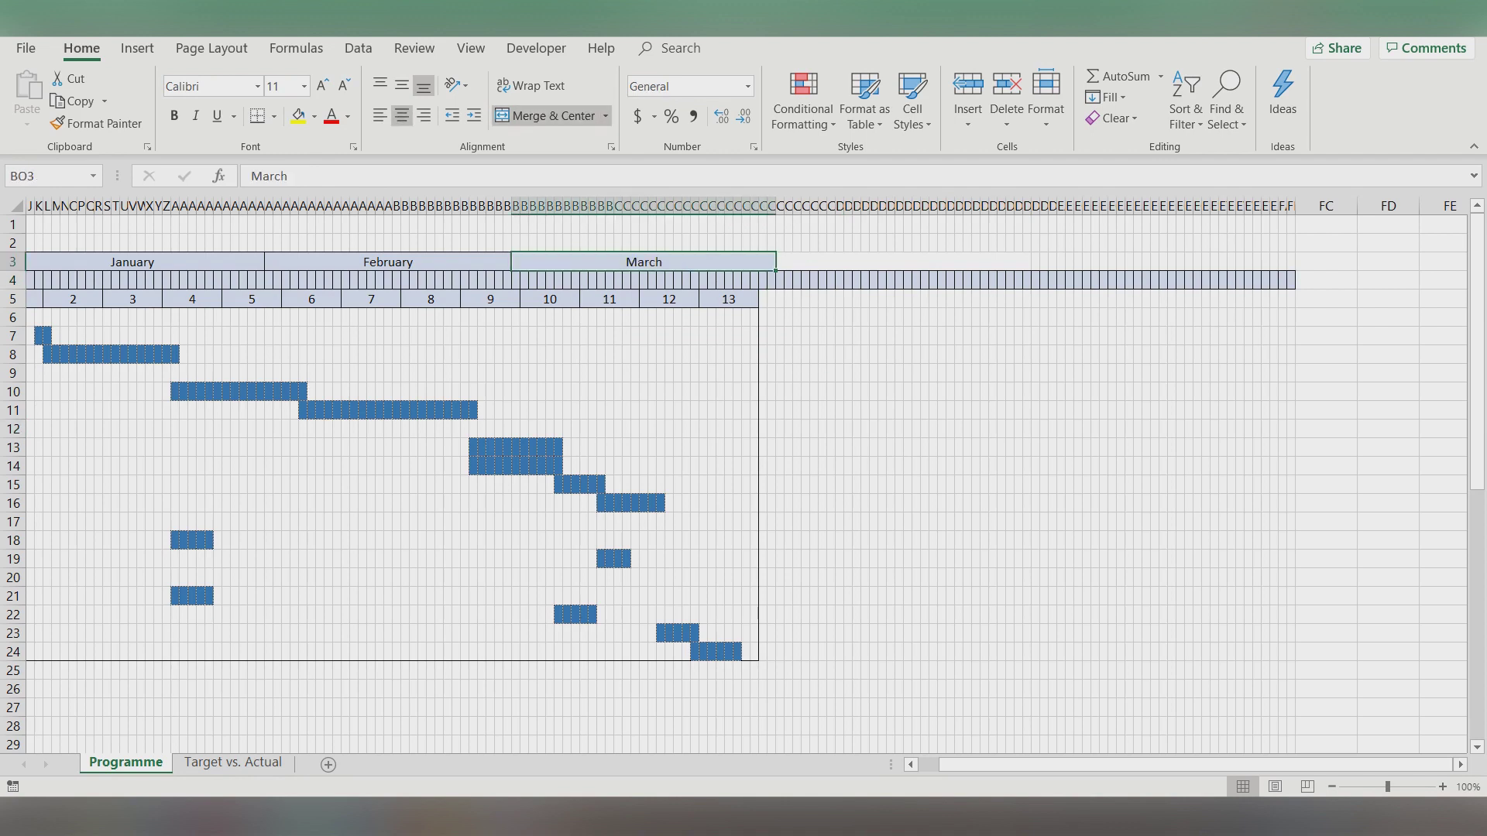
# Add merged 'April' and 'May' headers in row 3 and fill week numbers through 22.
pyautogui.click(903, 262)
pyautogui.moveTo(1041, 261); pyautogui.dragTo(1289, 261)
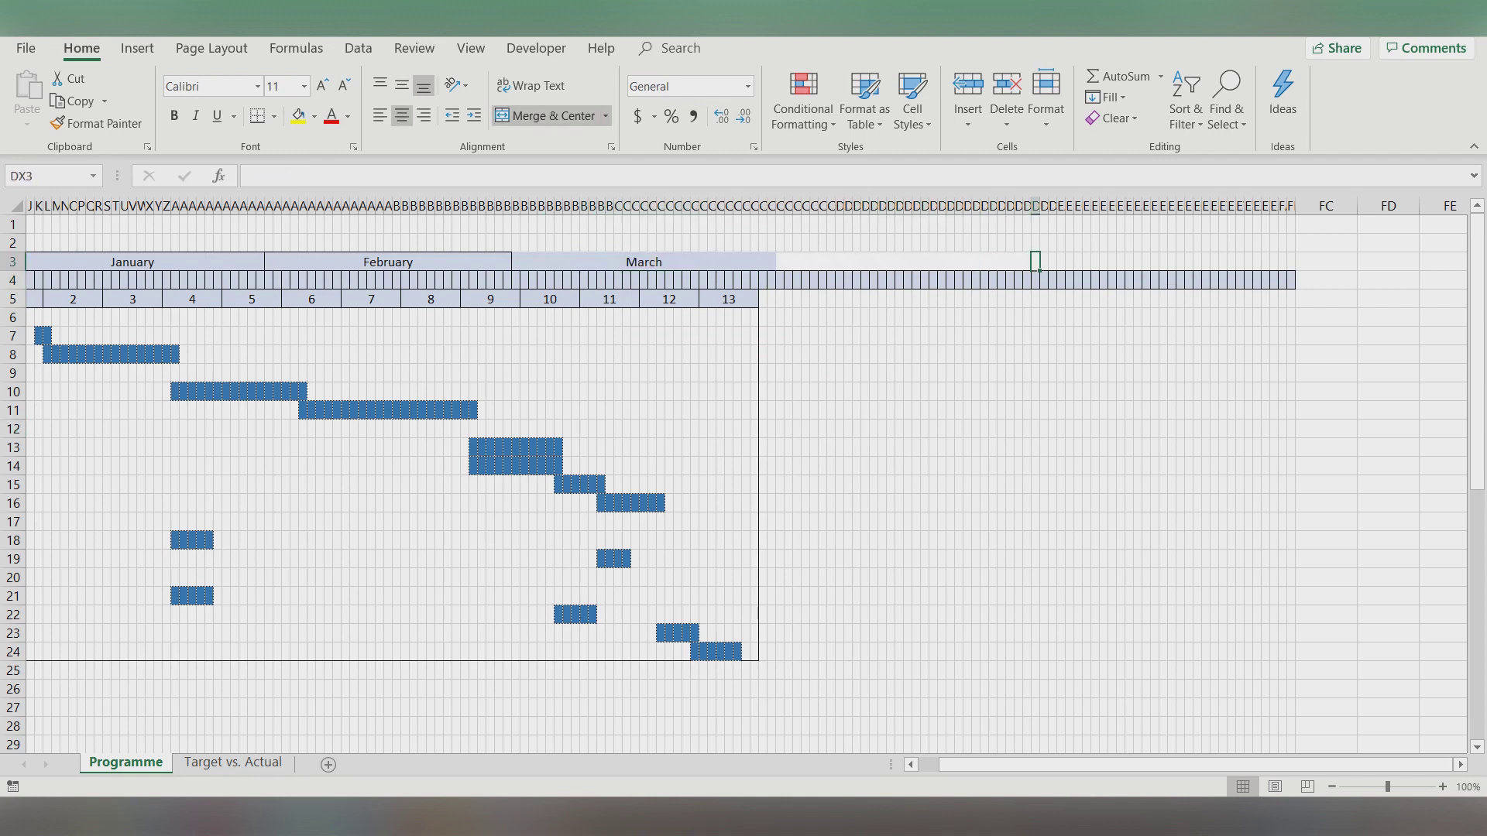
pyautogui.click(545, 116)
pyautogui.click(903, 262)
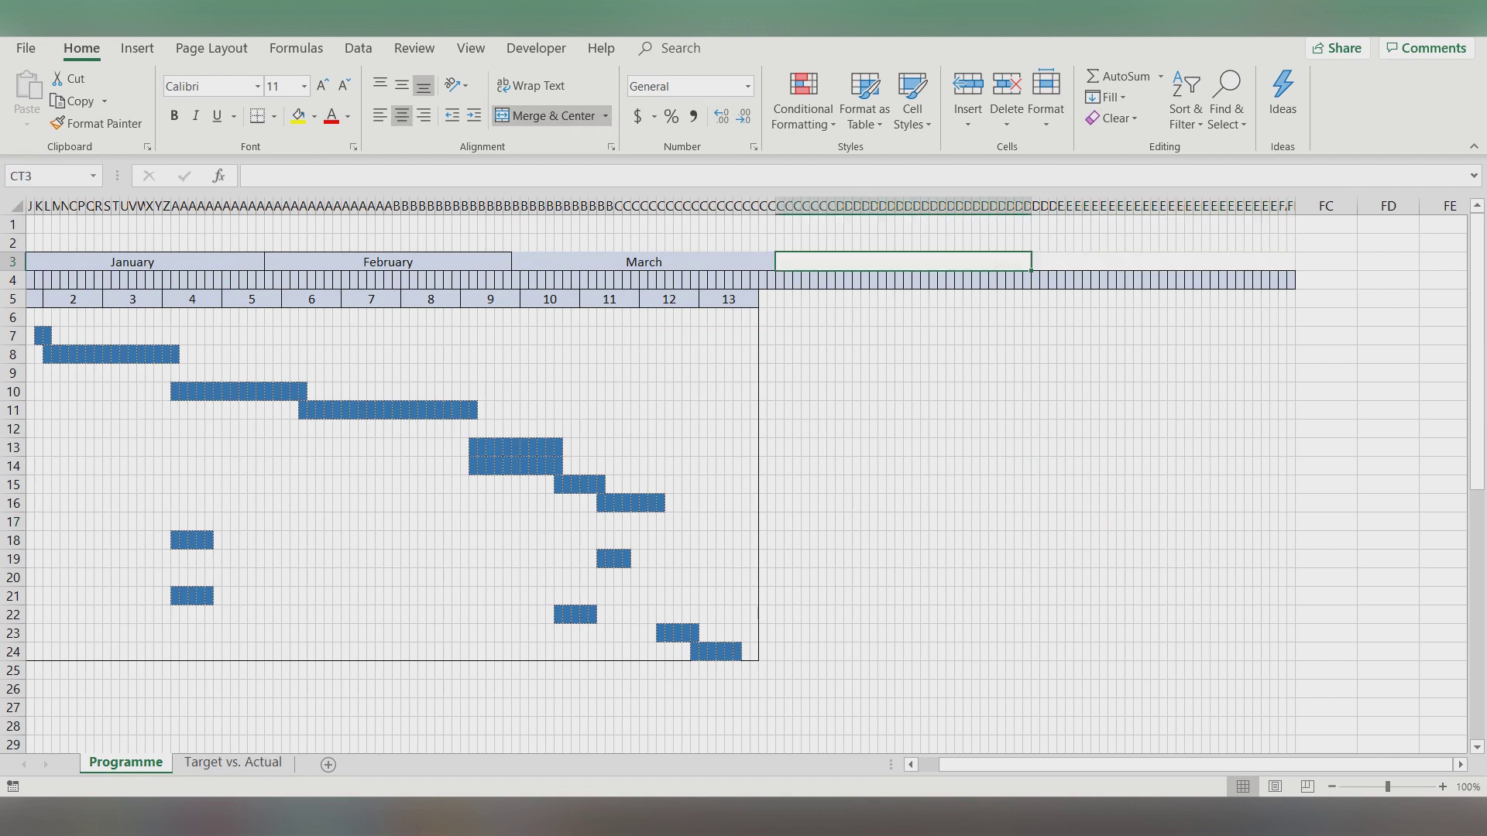
pyautogui.write('April')
pyautogui.press('Tab')
pyautogui.write('May')
pyautogui.click(728, 298)
pyautogui.moveTo(758, 307); pyautogui.dragTo(1294, 307)
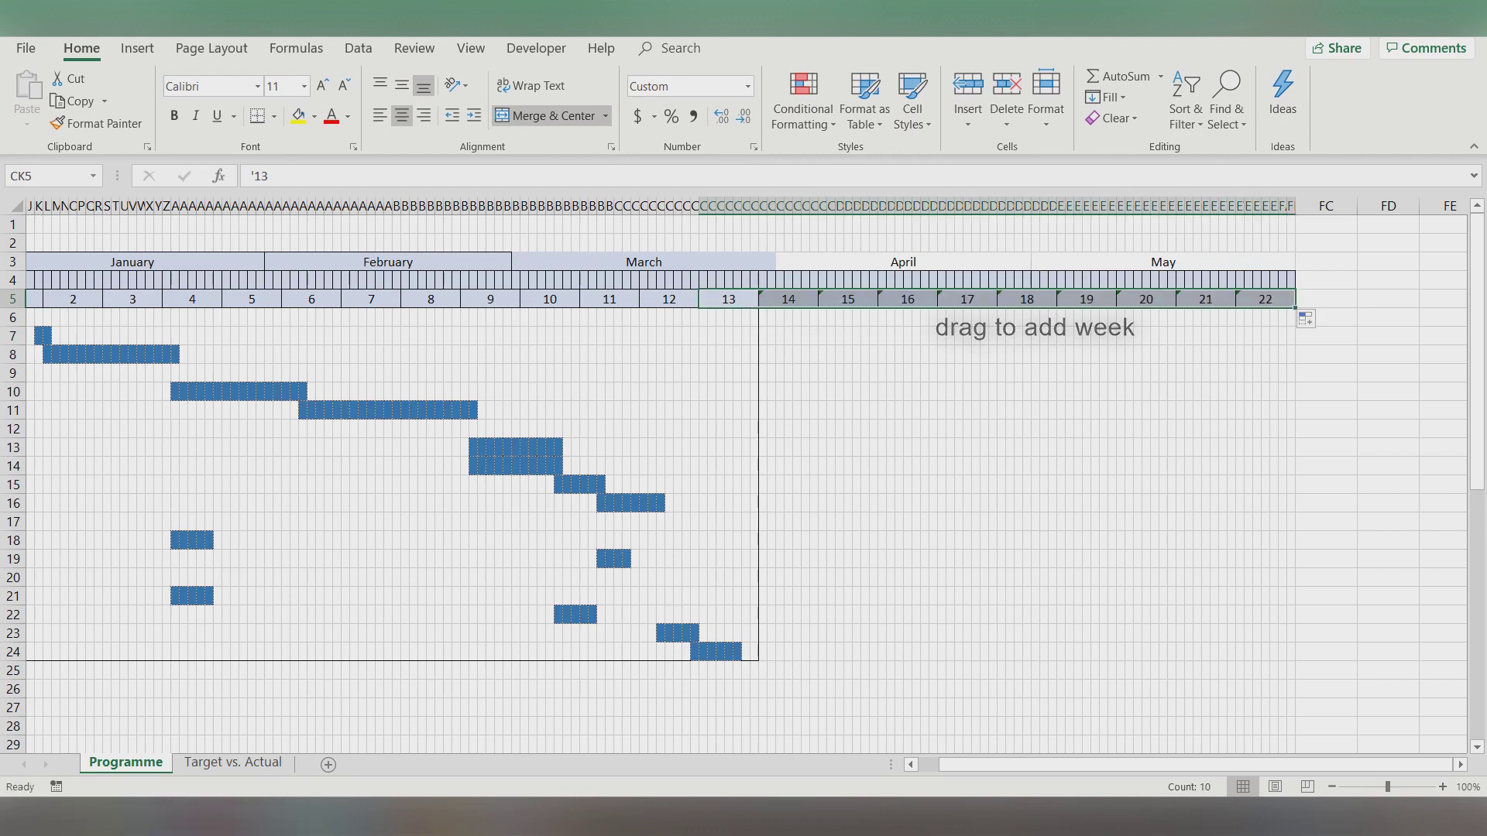
# Apply All Borders to the March–May header cells in rows 3–4.
pyautogui.click(1326, 410)
pyautogui.moveTo(642, 262); pyautogui.dragTo(1289, 280)
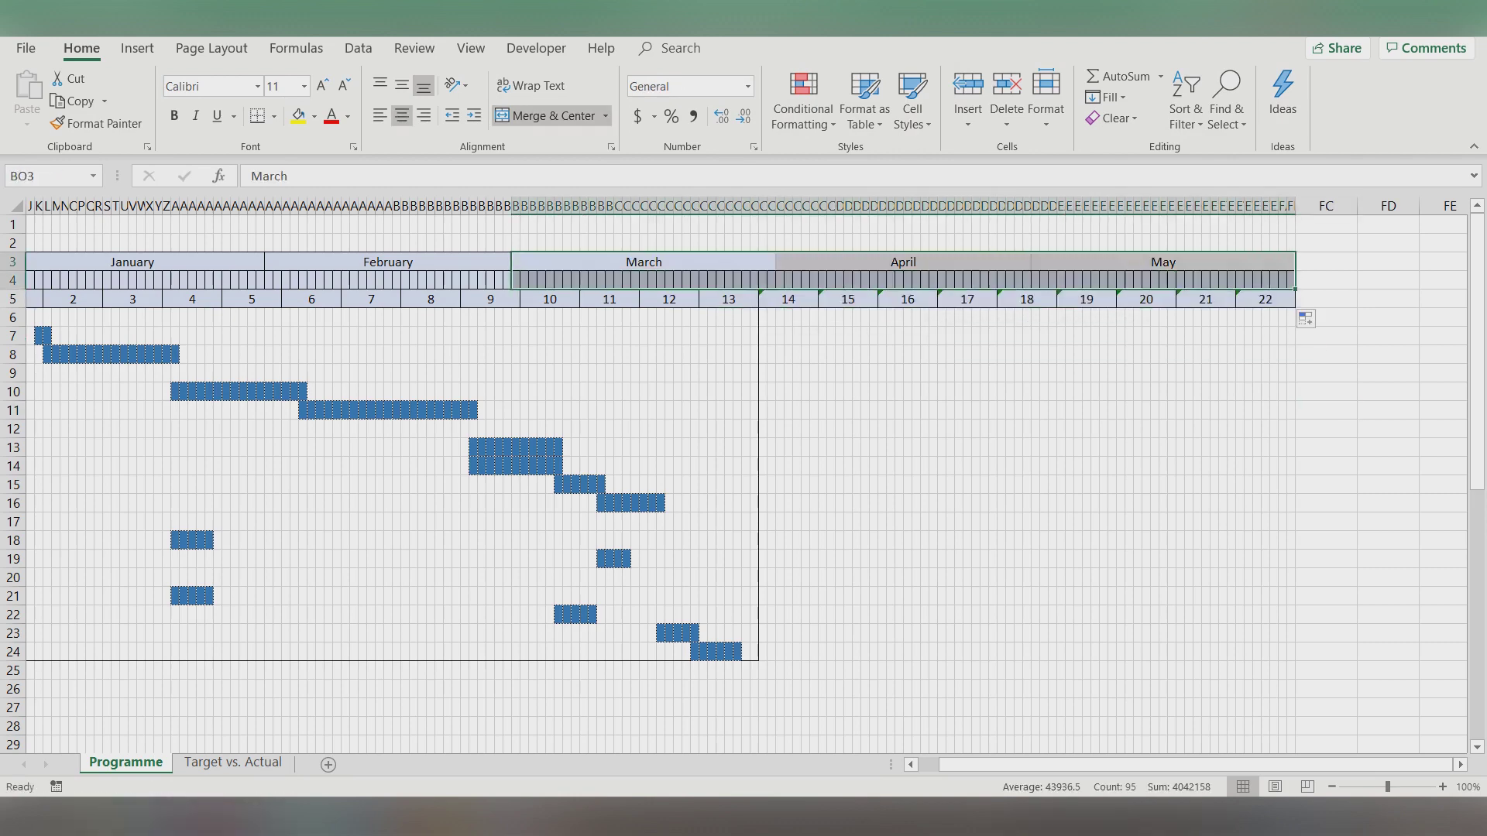
pyautogui.click(273, 115)
pyautogui.click(305, 283)
pyautogui.click(747, 390)
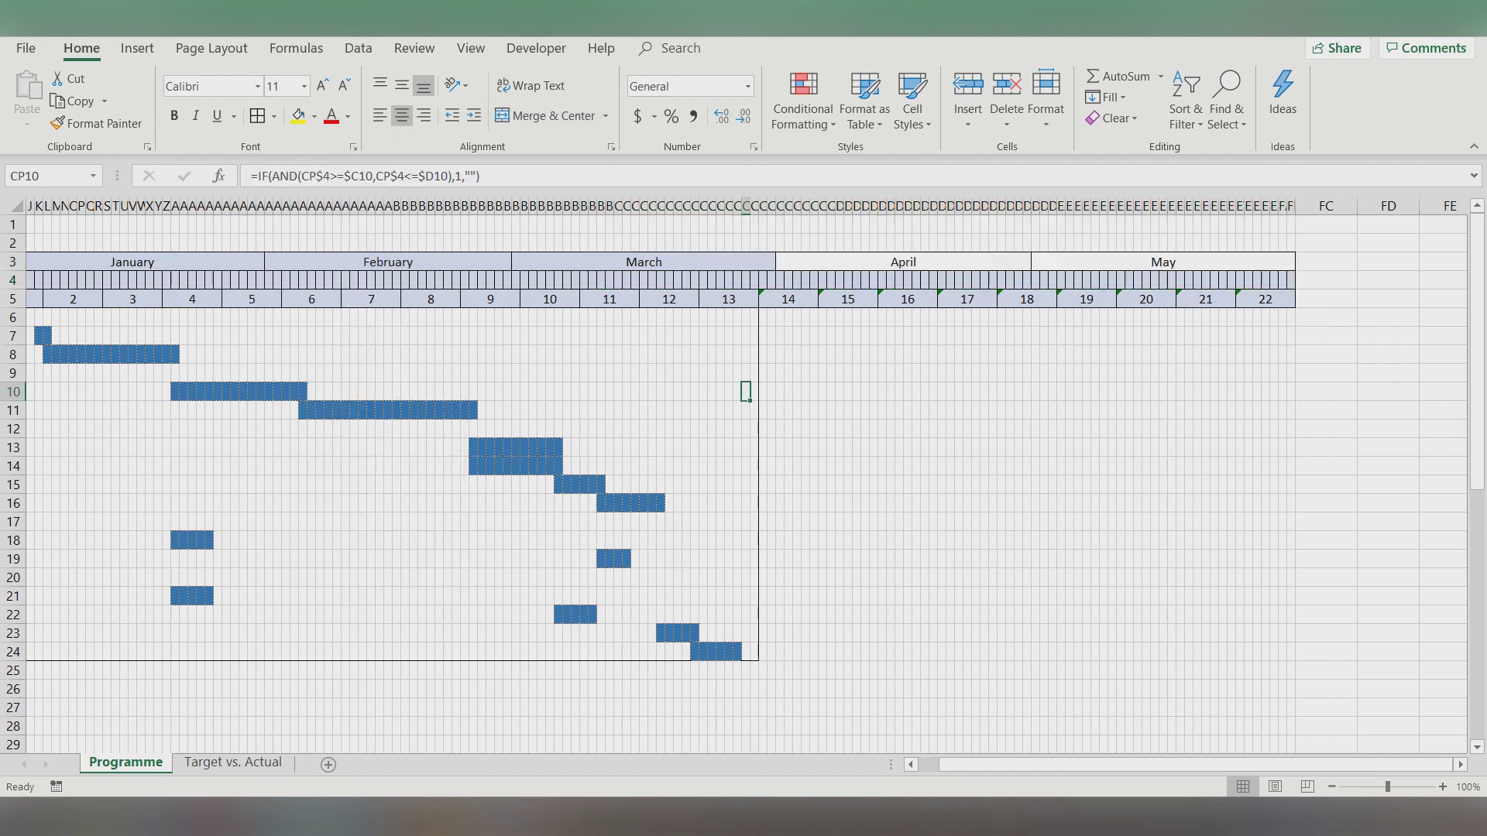
# Shade the April and May headers with the same blue-grey fill as earlier months.
pyautogui.moveTo(778, 262); pyautogui.dragTo(1290, 280)
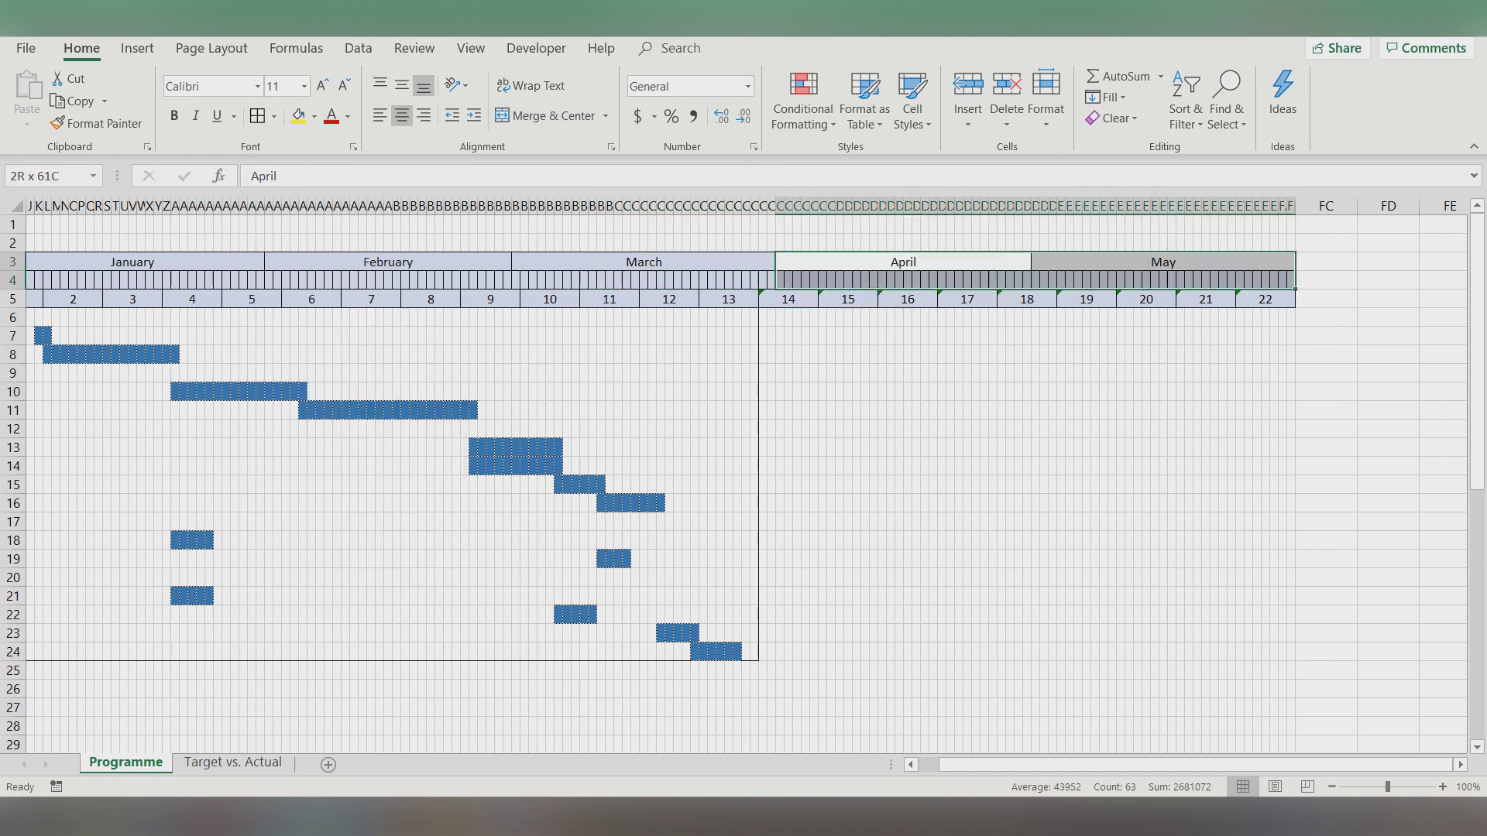
pyautogui.click(314, 116)
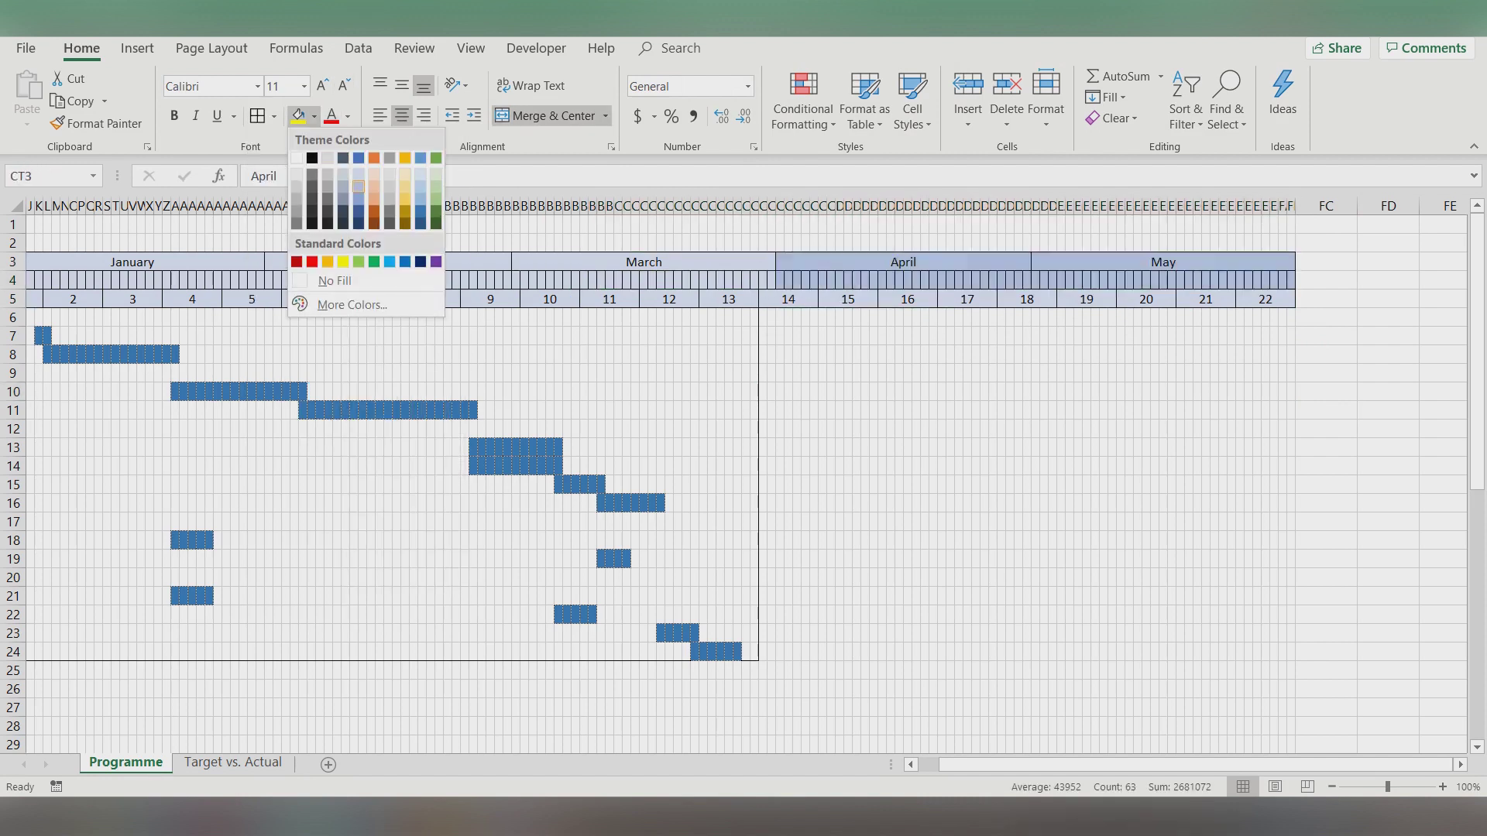
pyautogui.click(359, 173)
pyautogui.click(925, 484)
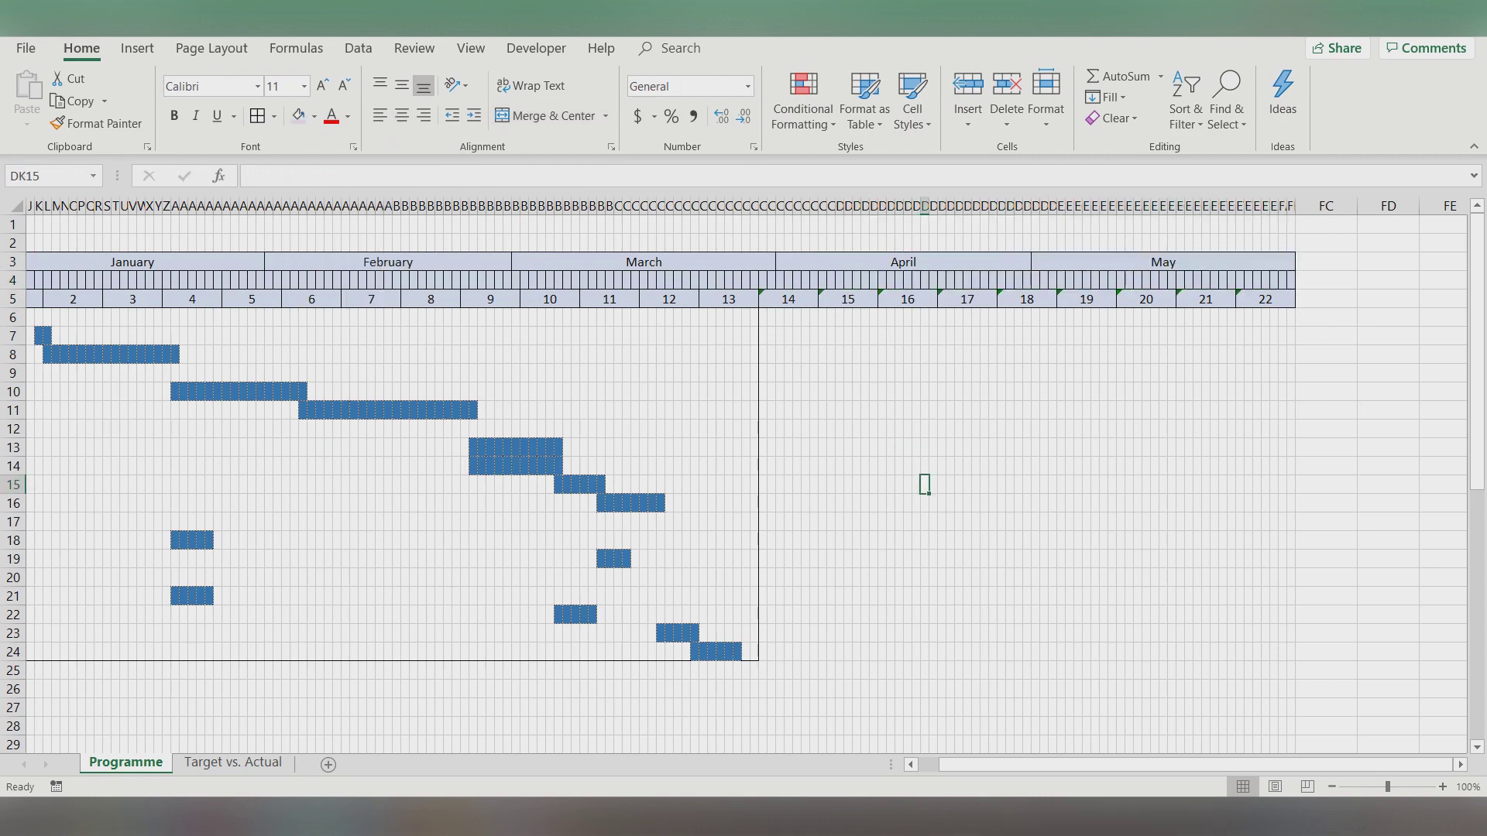
pyautogui.click(720, 317)
pyautogui.press('Down')
pyautogui.press('Up')
pyautogui.click(729, 317)
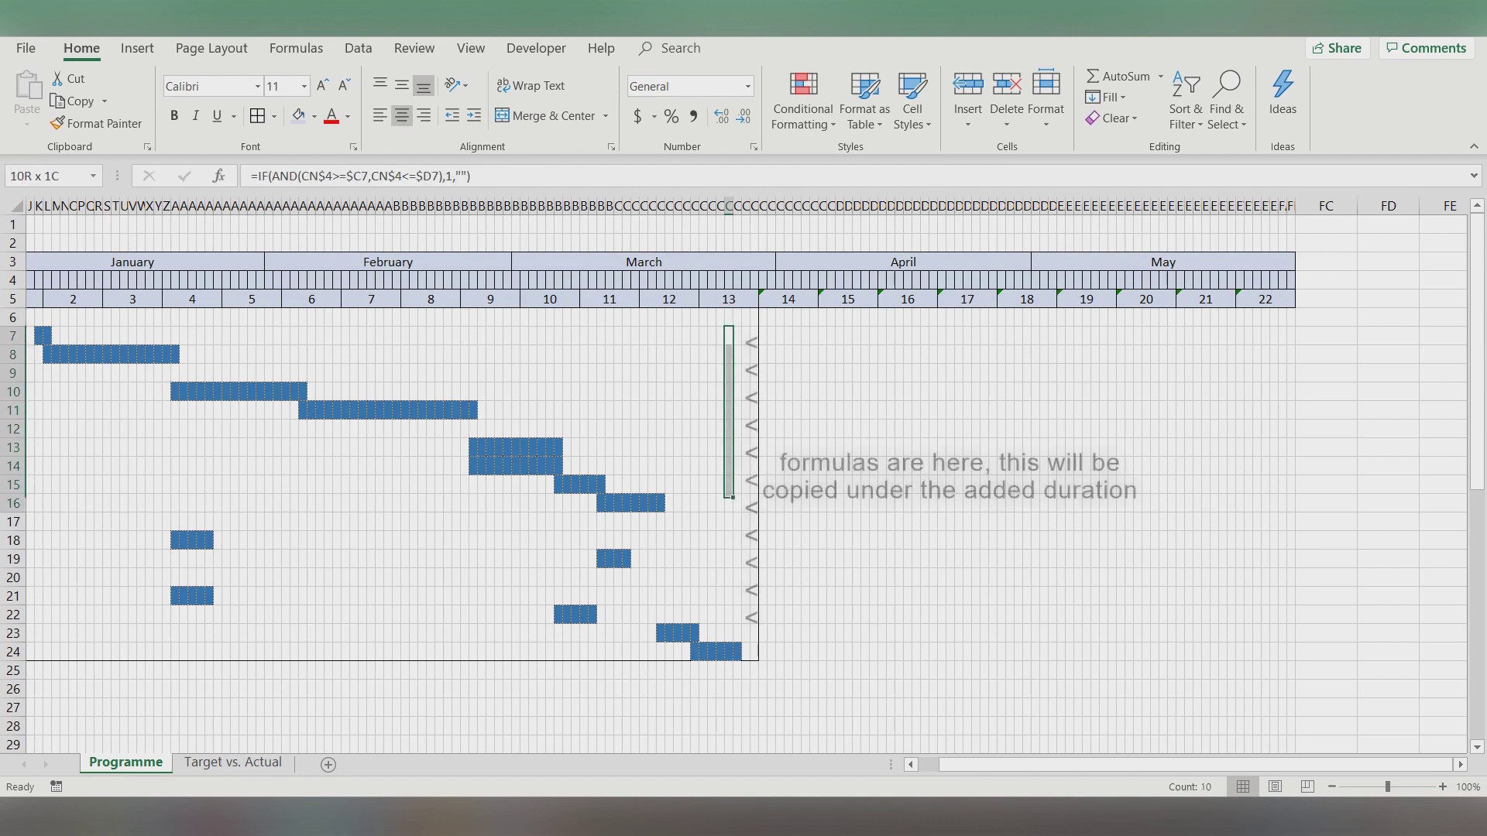
# Copy the IF bar formulas in CN7:CN26 rightward through column FA.
pyautogui.moveTo(729, 335); pyautogui.dragTo(728, 708)
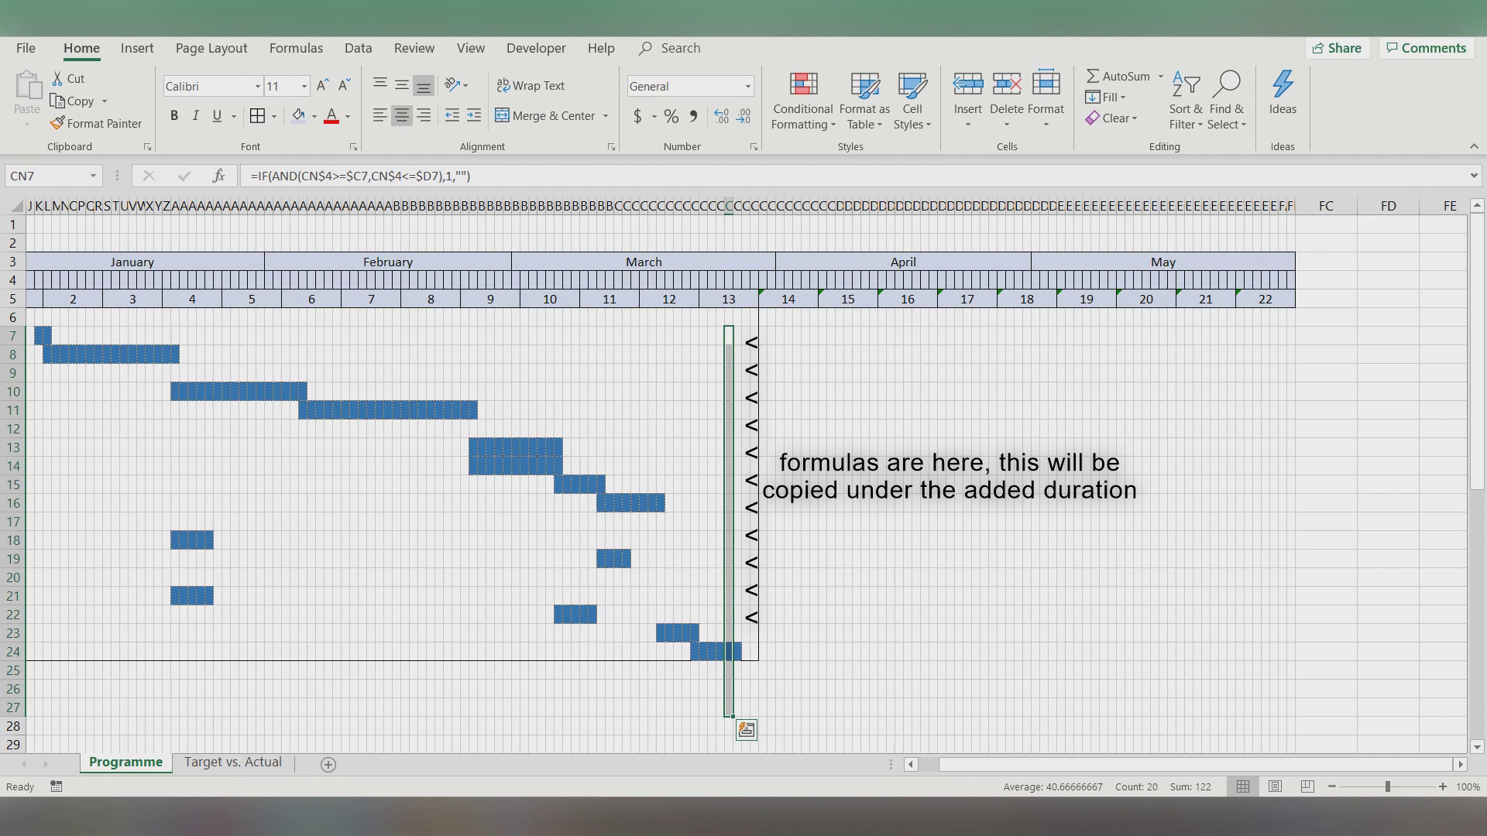
pyautogui.click(729, 708)
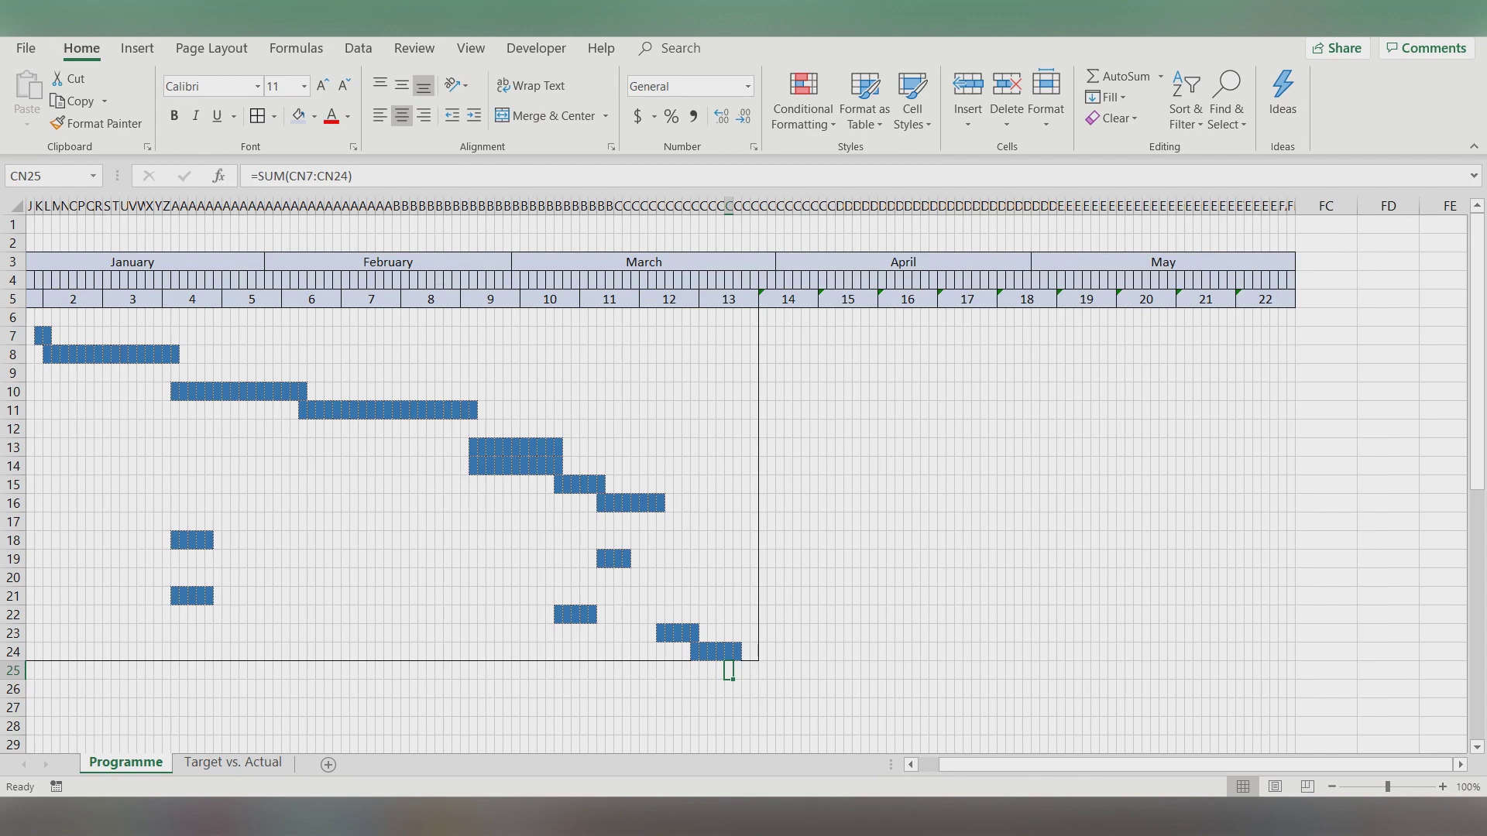
pyautogui.moveTo(728, 336); pyautogui.dragTo(731, 686)
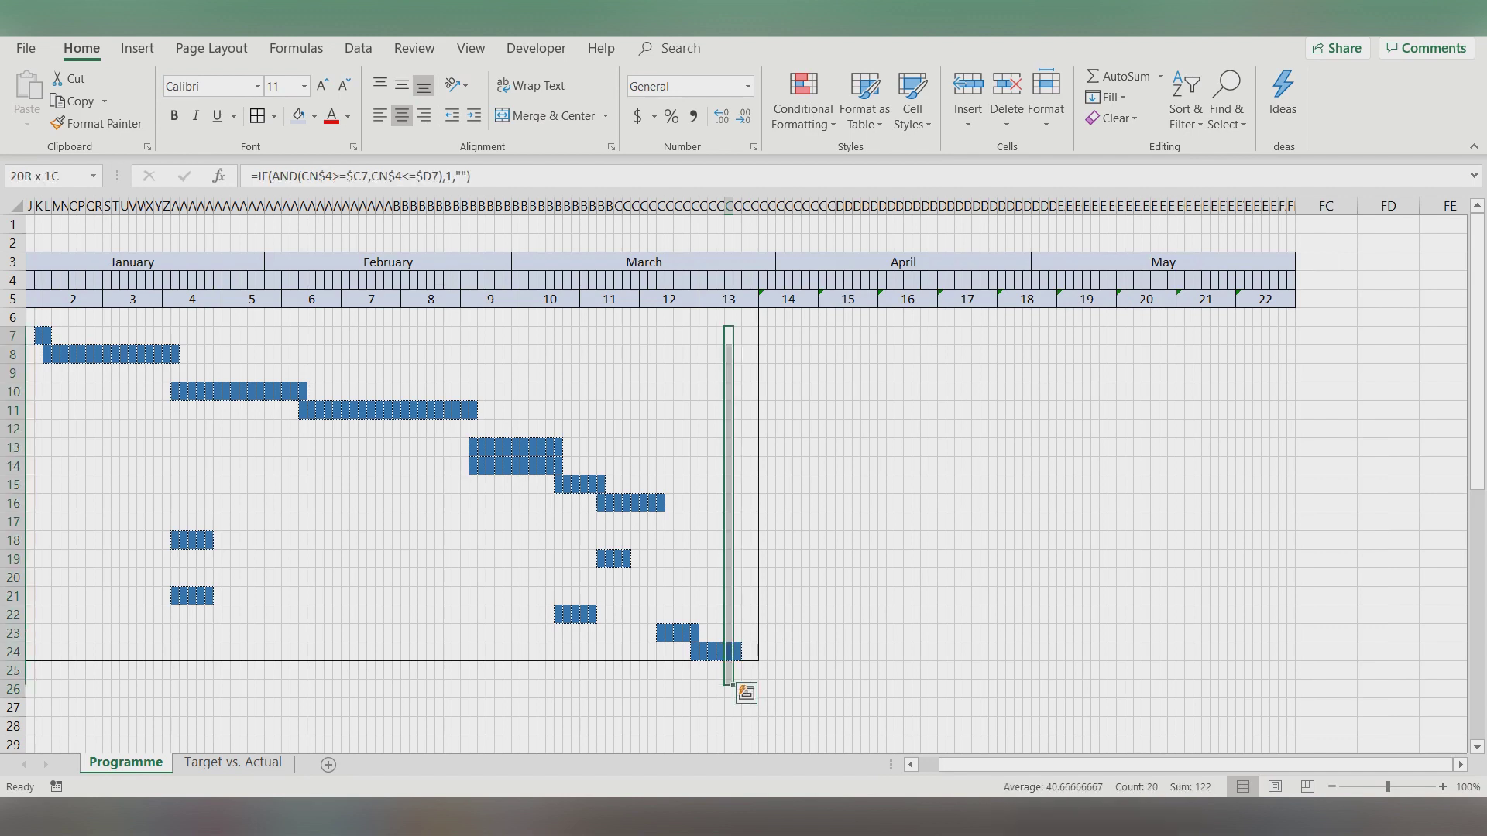
pyautogui.moveTo(732, 685); pyautogui.dragTo(1294, 696)
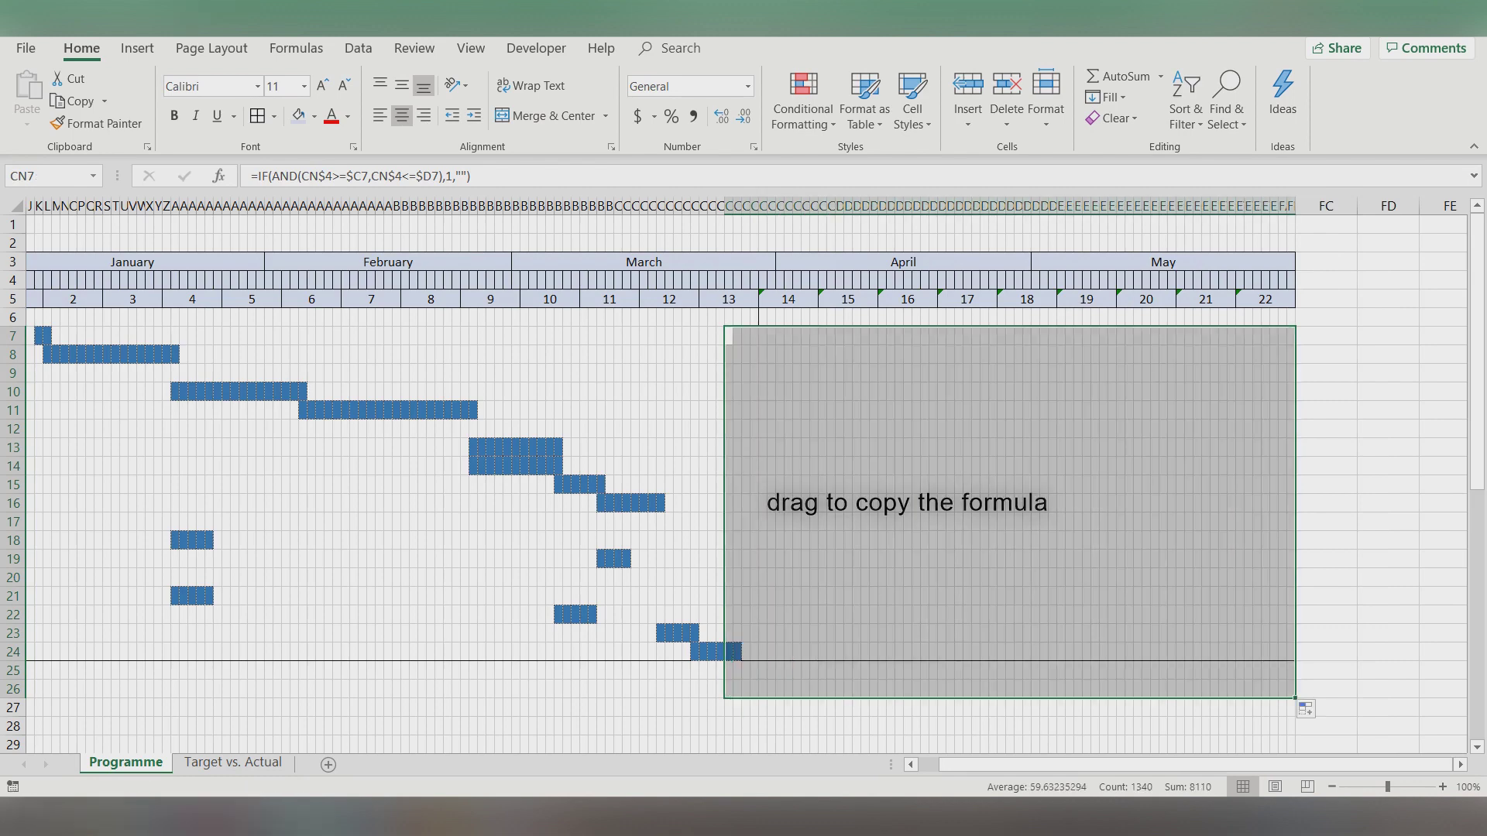
pyautogui.click(1387, 558)
# Remove the leftover end-of-March vertical border from the Gantt grid in Format Cells.
pyautogui.rightClick(759, 317)
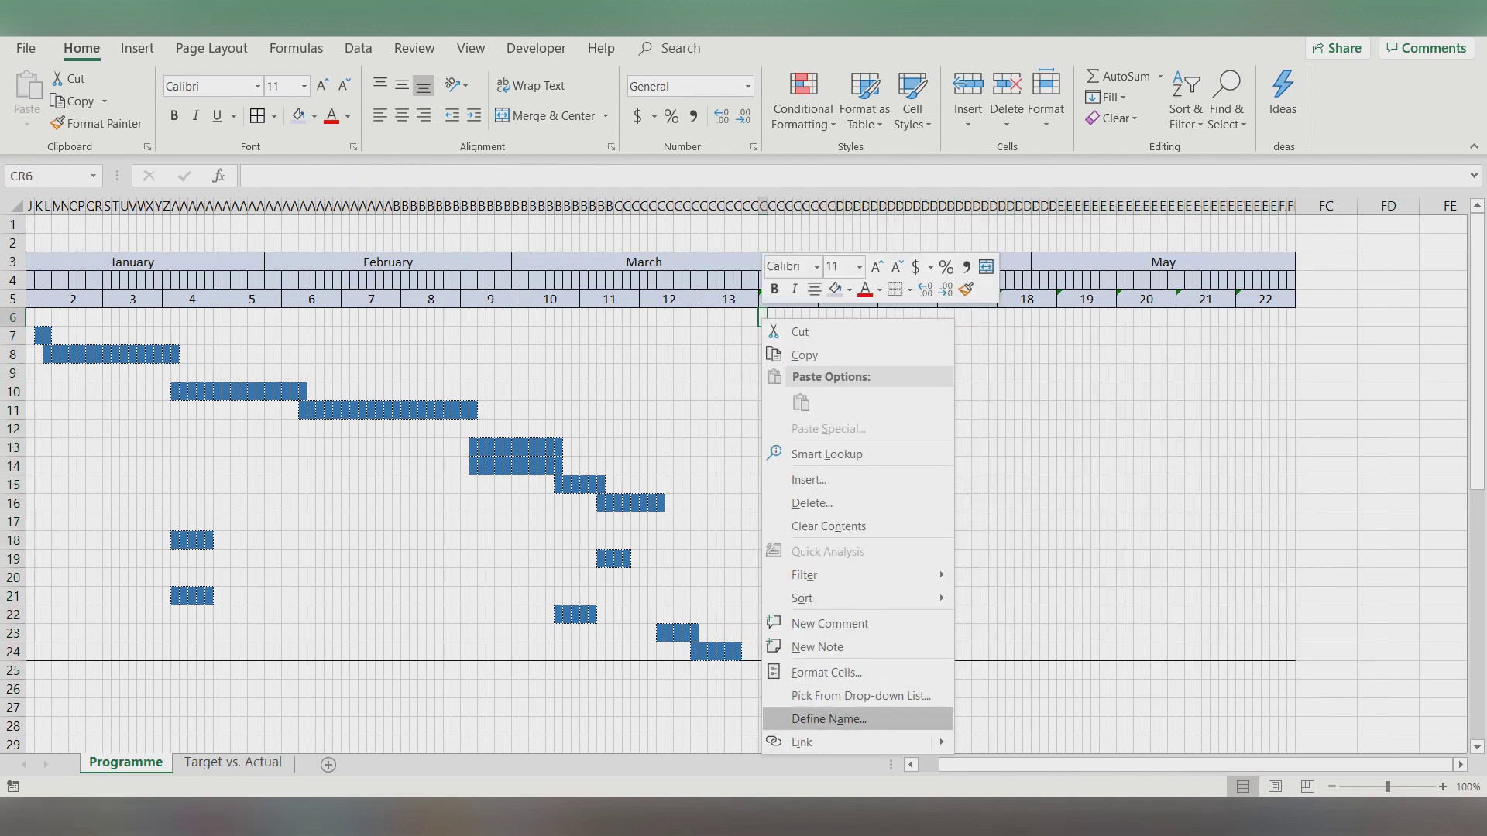
pyautogui.click(826, 672)
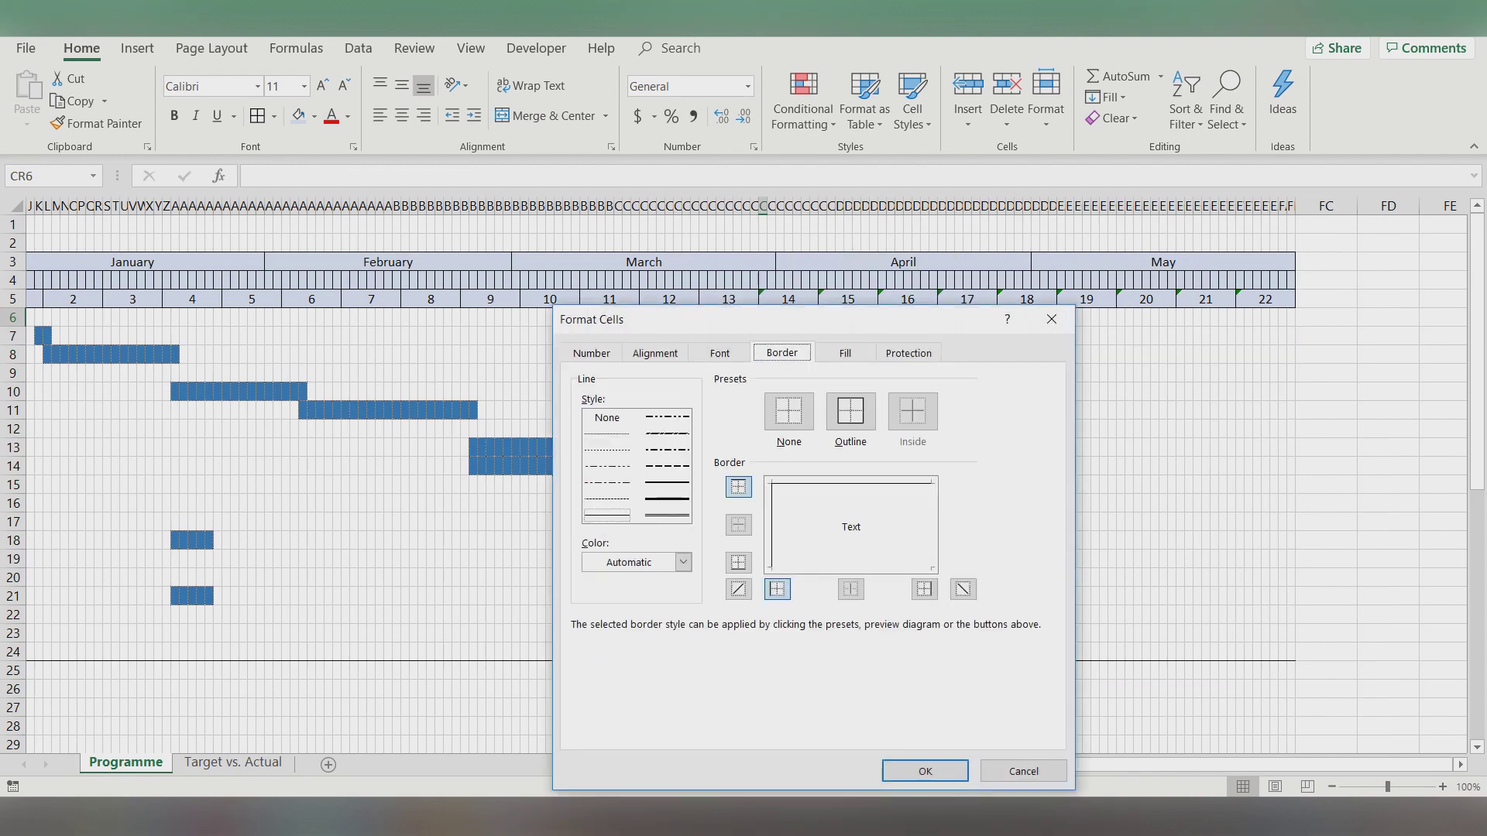
pyautogui.click(925, 771)
pyautogui.click(740, 484)
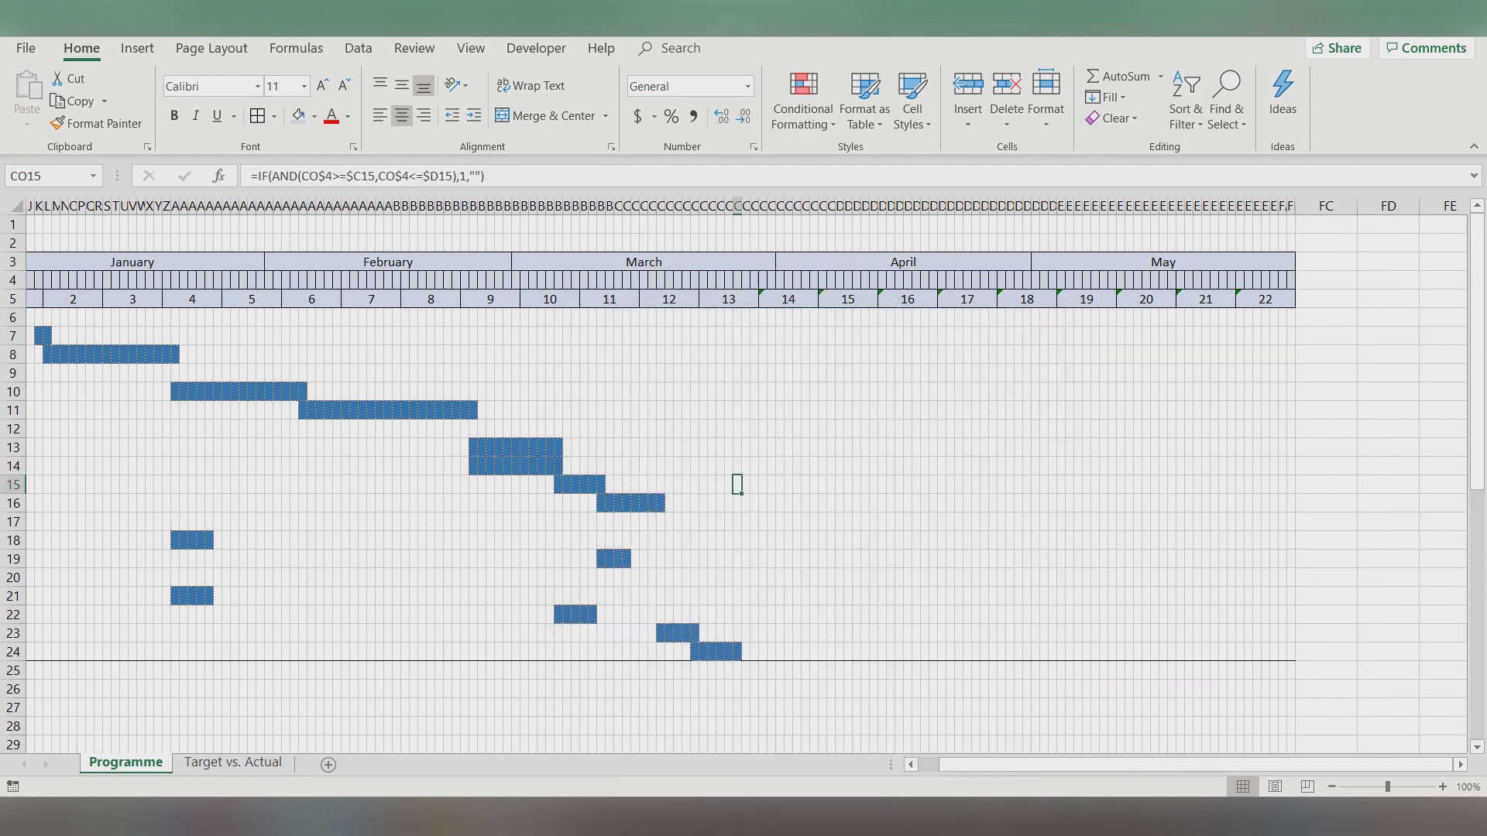
pyautogui.click(819, 428)
pyautogui.press('Right')
pyautogui.press('Right')
pyautogui.press('Right')
pyautogui.press('Right')
pyautogui.press('Right')
pyautogui.press('Right')
pyautogui.press('Right')
pyautogui.press('Right')
pyautogui.press('Right')
pyautogui.press('Right')
pyautogui.press('Right')
pyautogui.press('Right')
pyautogui.press('Right')
pyautogui.press('Right')
# Add a right-edge border to the Gantt area from row 3 through the end of May.
pyautogui.click(1163, 262)
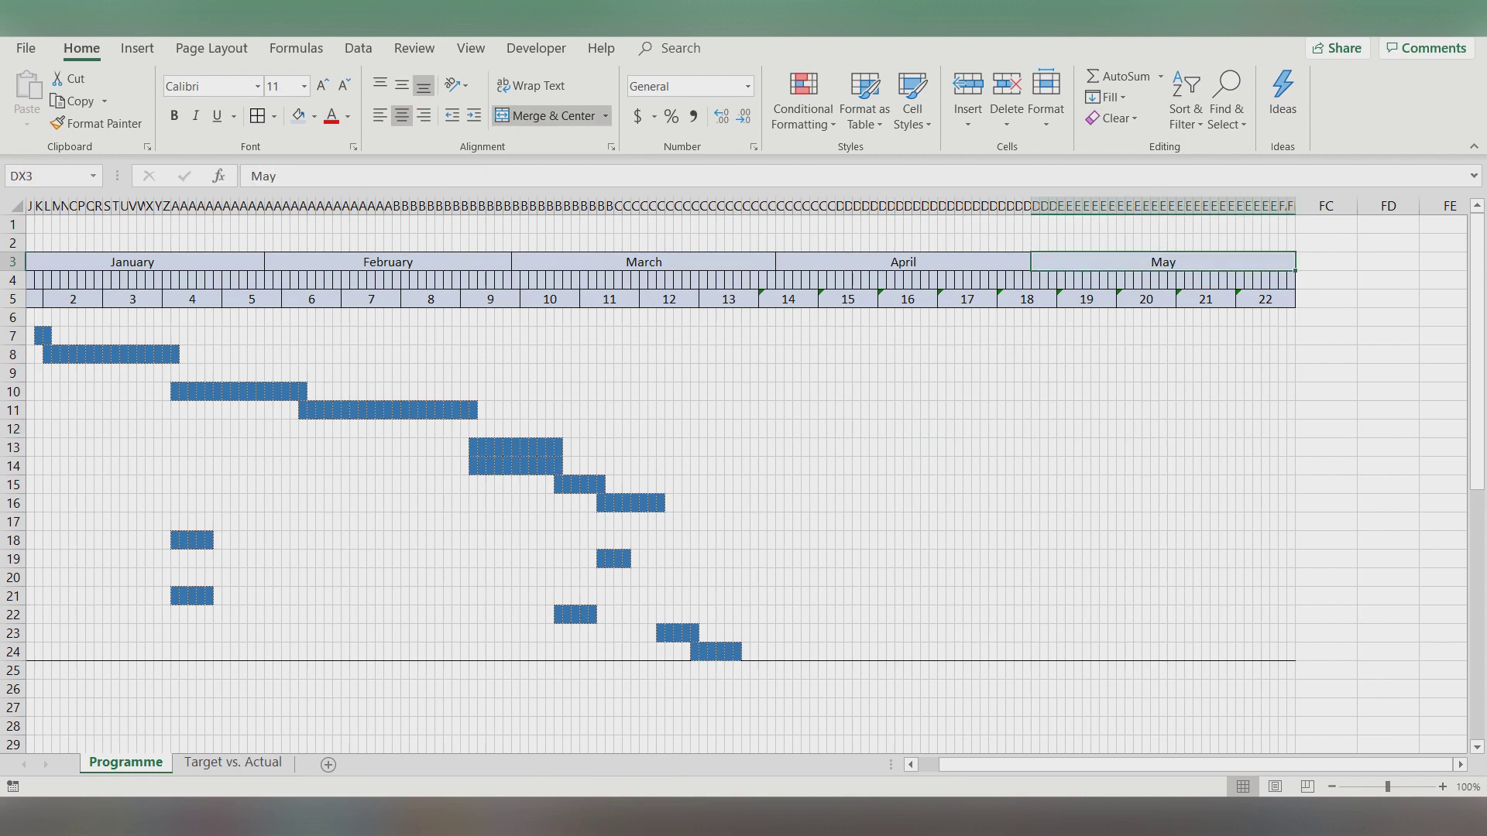
pyautogui.moveTo(1163, 262); pyautogui.dragTo(31, 652)
pyautogui.rightClick(1043, 356)
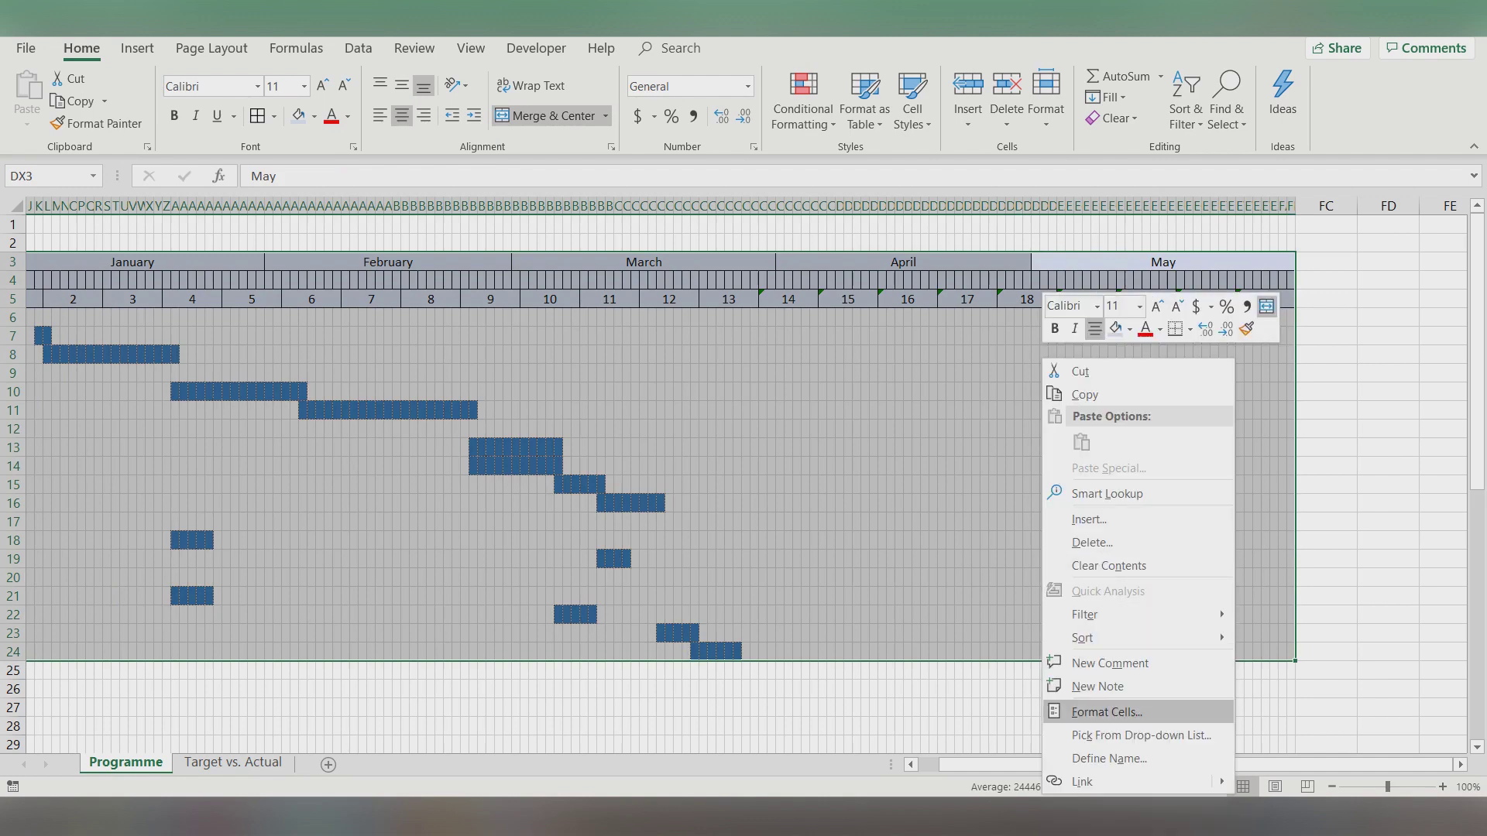
pyautogui.click(1106, 712)
pyautogui.click(1265, 590)
pyautogui.click(1265, 590)
pyautogui.click(1226, 589)
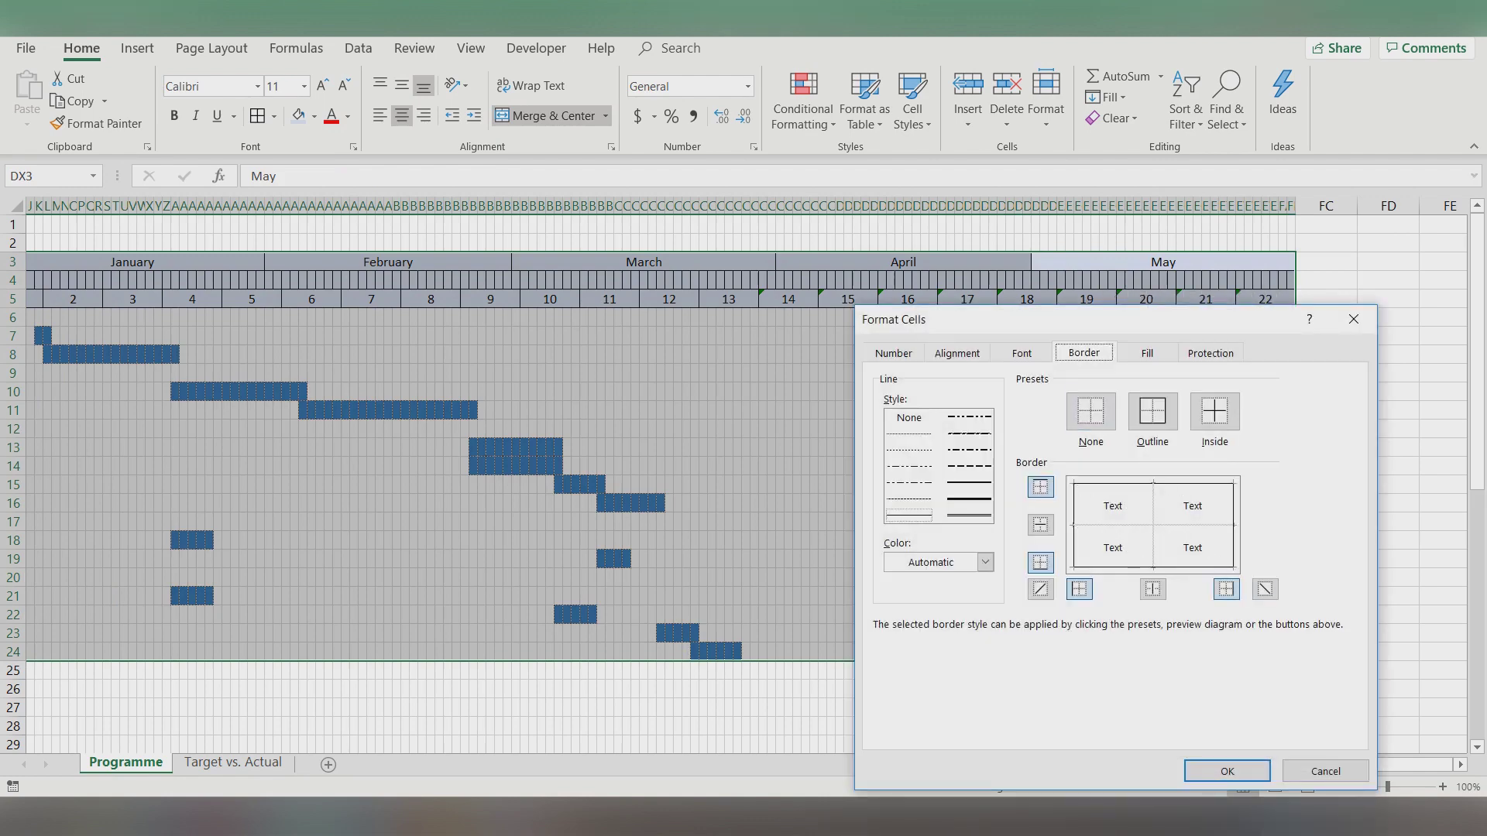
pyautogui.click(1226, 772)
pyautogui.click(1265, 689)
pyautogui.scroll(-1, 1265, 689)
pyautogui.scroll(1, 1265, 688)
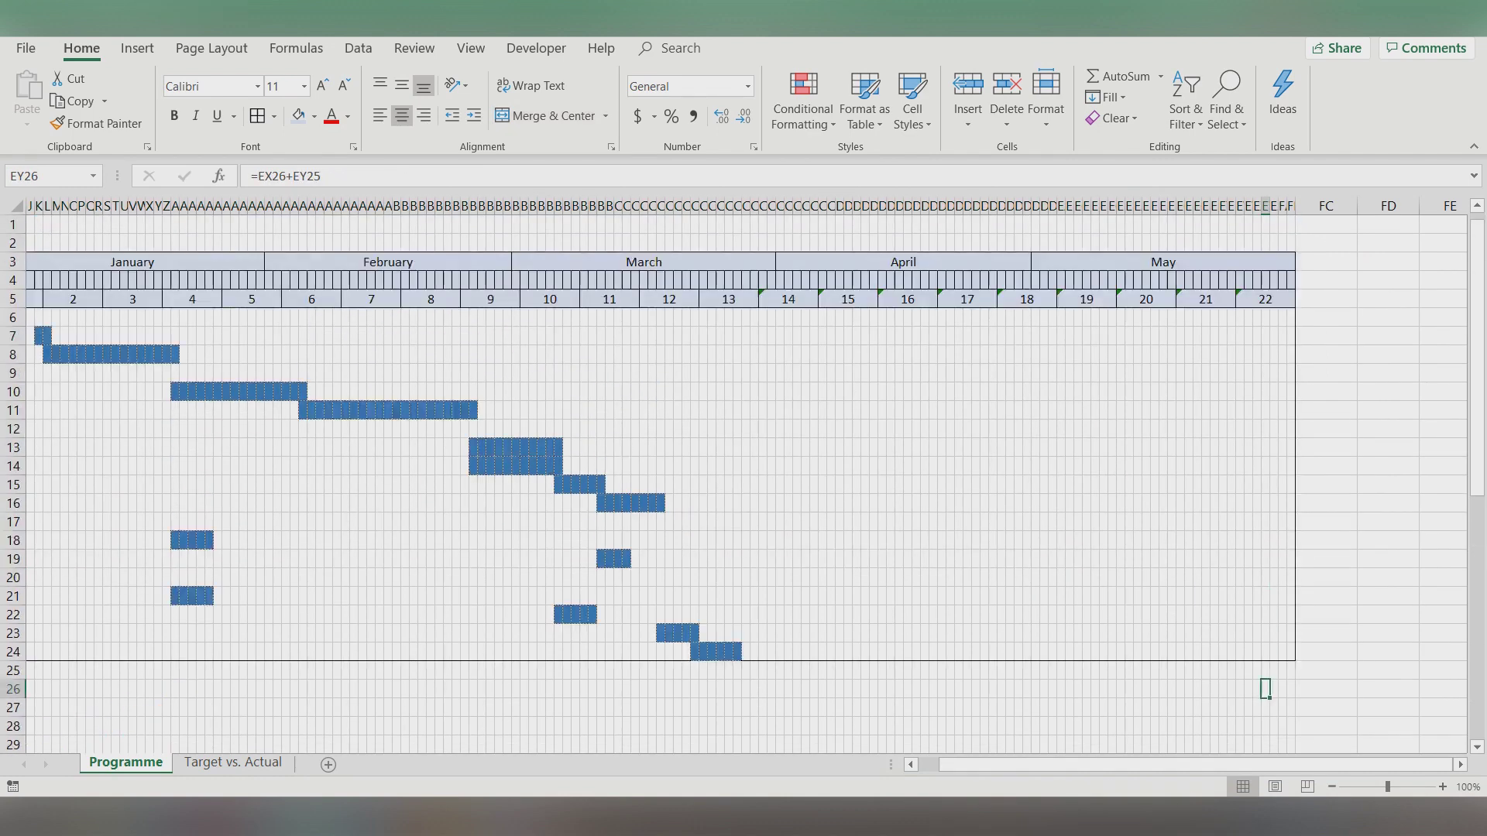
pyautogui.moveTo(1162, 541); pyautogui.dragTo(23, 499)
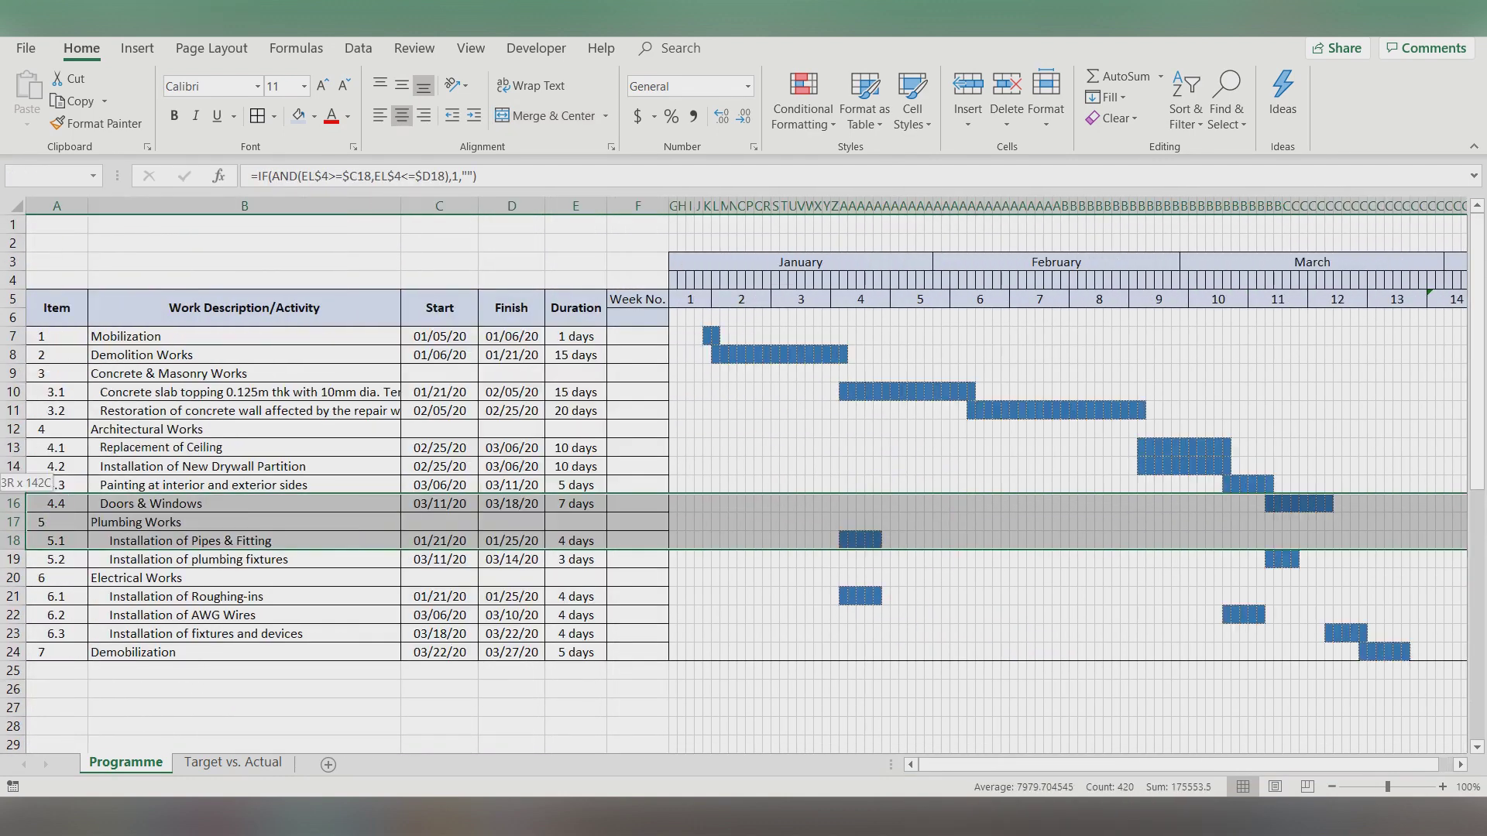
# Change the concrete wall restoration finish to 05/01/20 and exterior painting finish to 04/25/20.
pyautogui.click(511, 410)
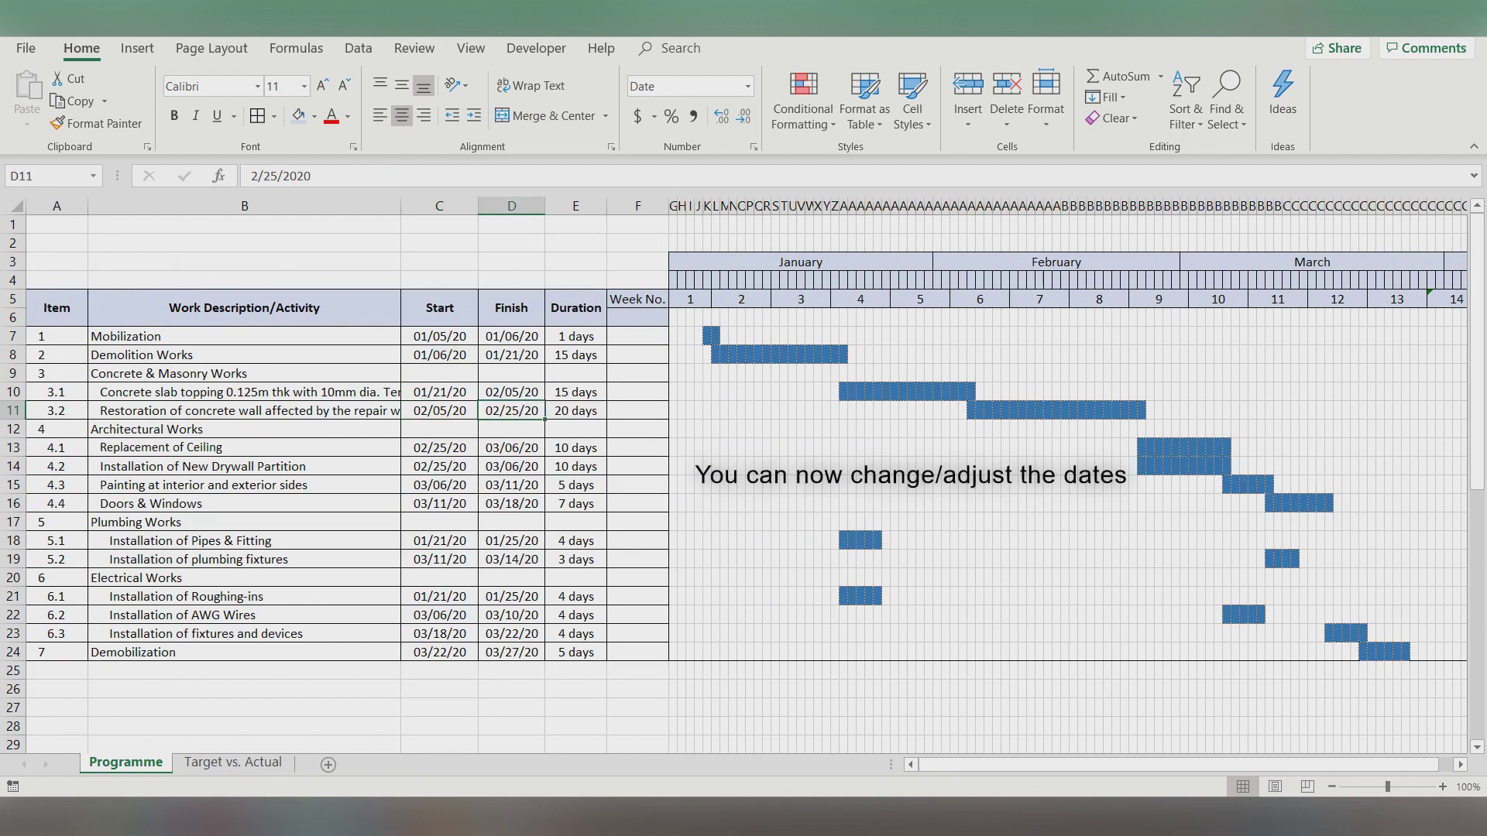
pyautogui.write('5-1')
pyautogui.press('Return')
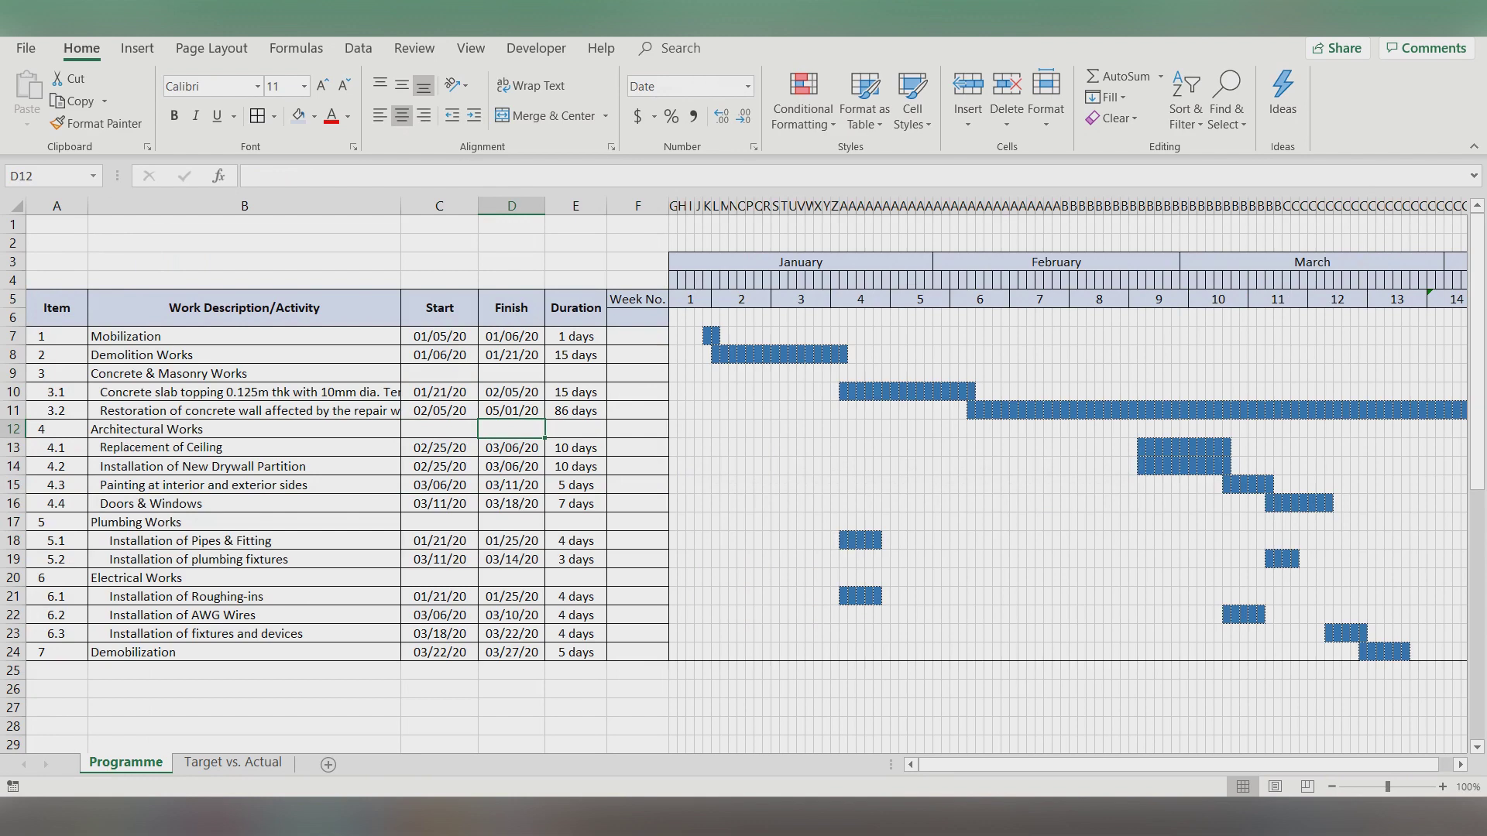
pyautogui.click(511, 485)
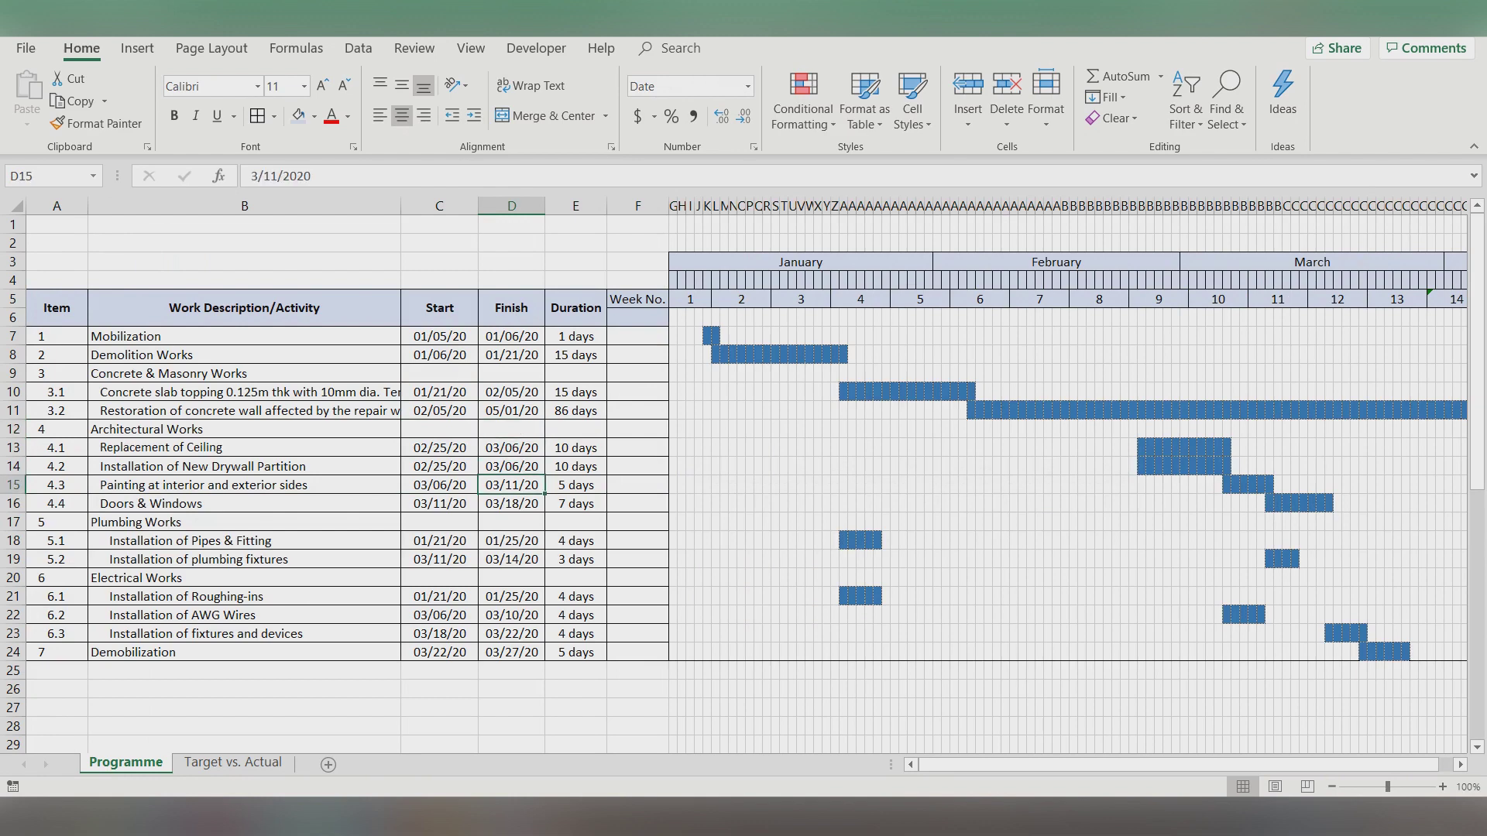
pyautogui.write('4-25')
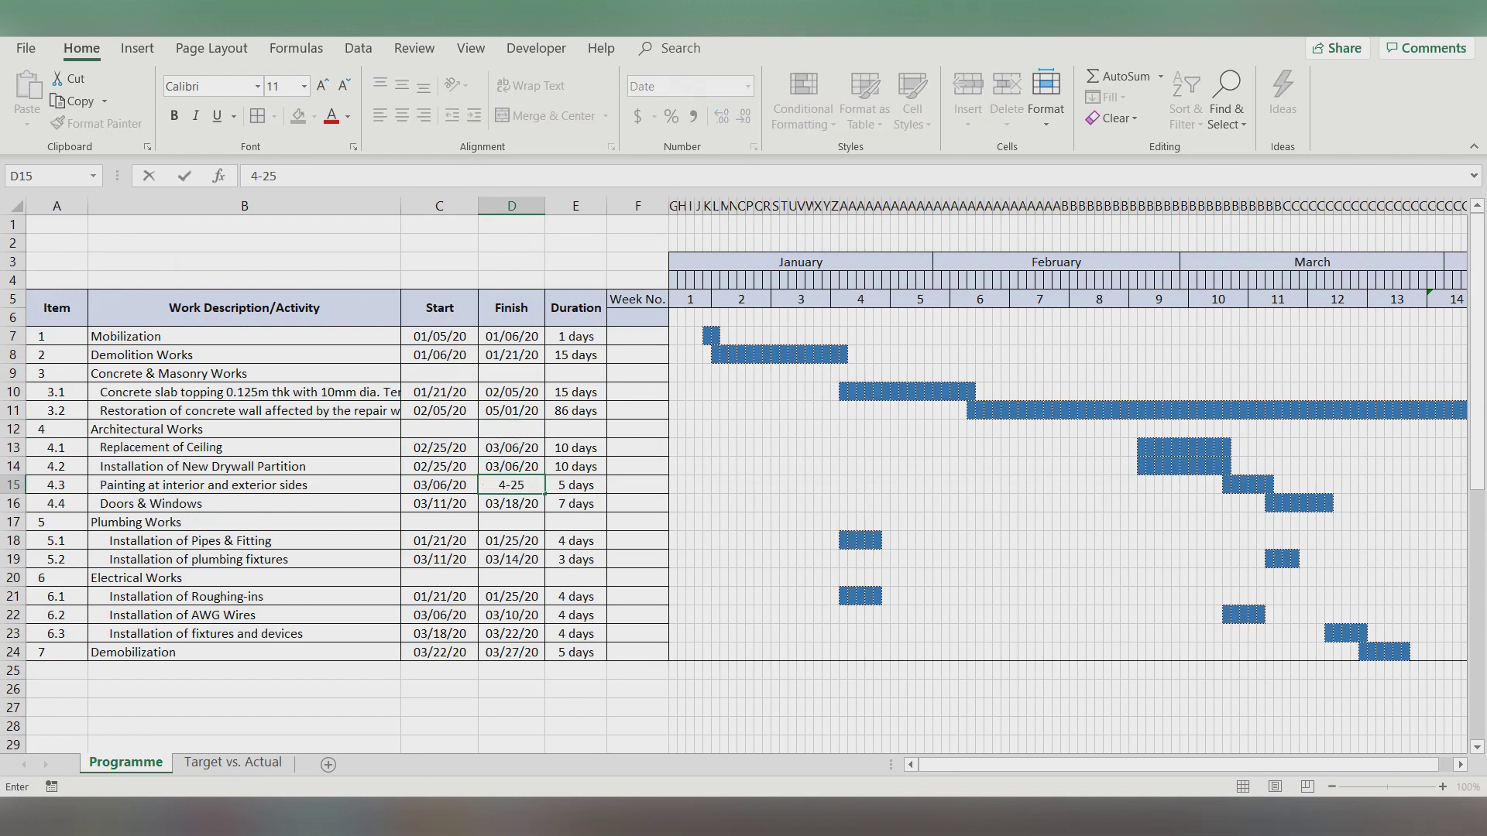
pyautogui.press('Up')
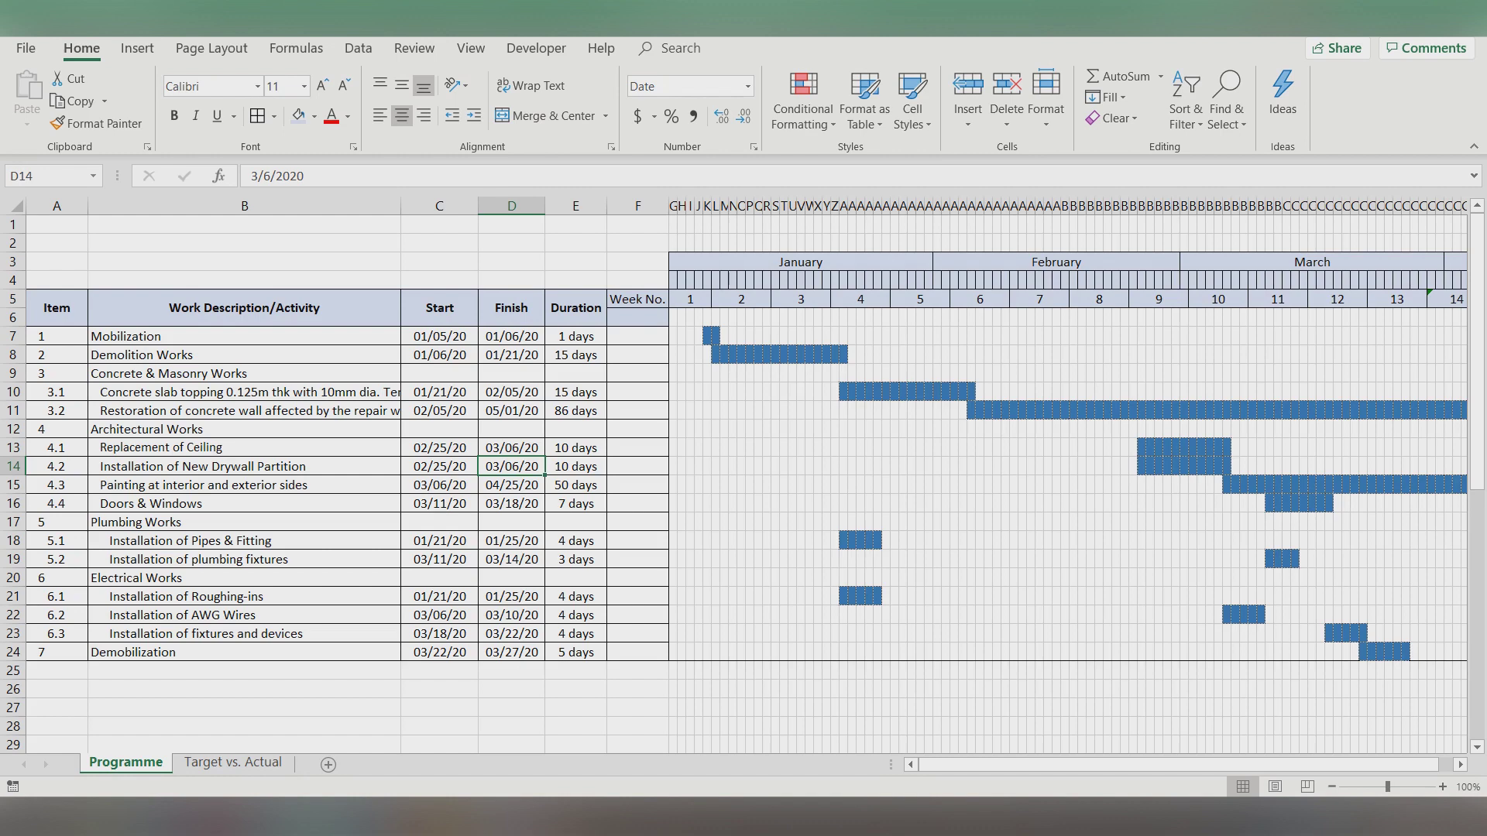
# Change the drywall partition finish date in D14 to 04/01/20.
pyautogui.keyDown('ctrl'); pyautogui.scroll(-2, 743, 477); pyautogui.keyUp('ctrl')
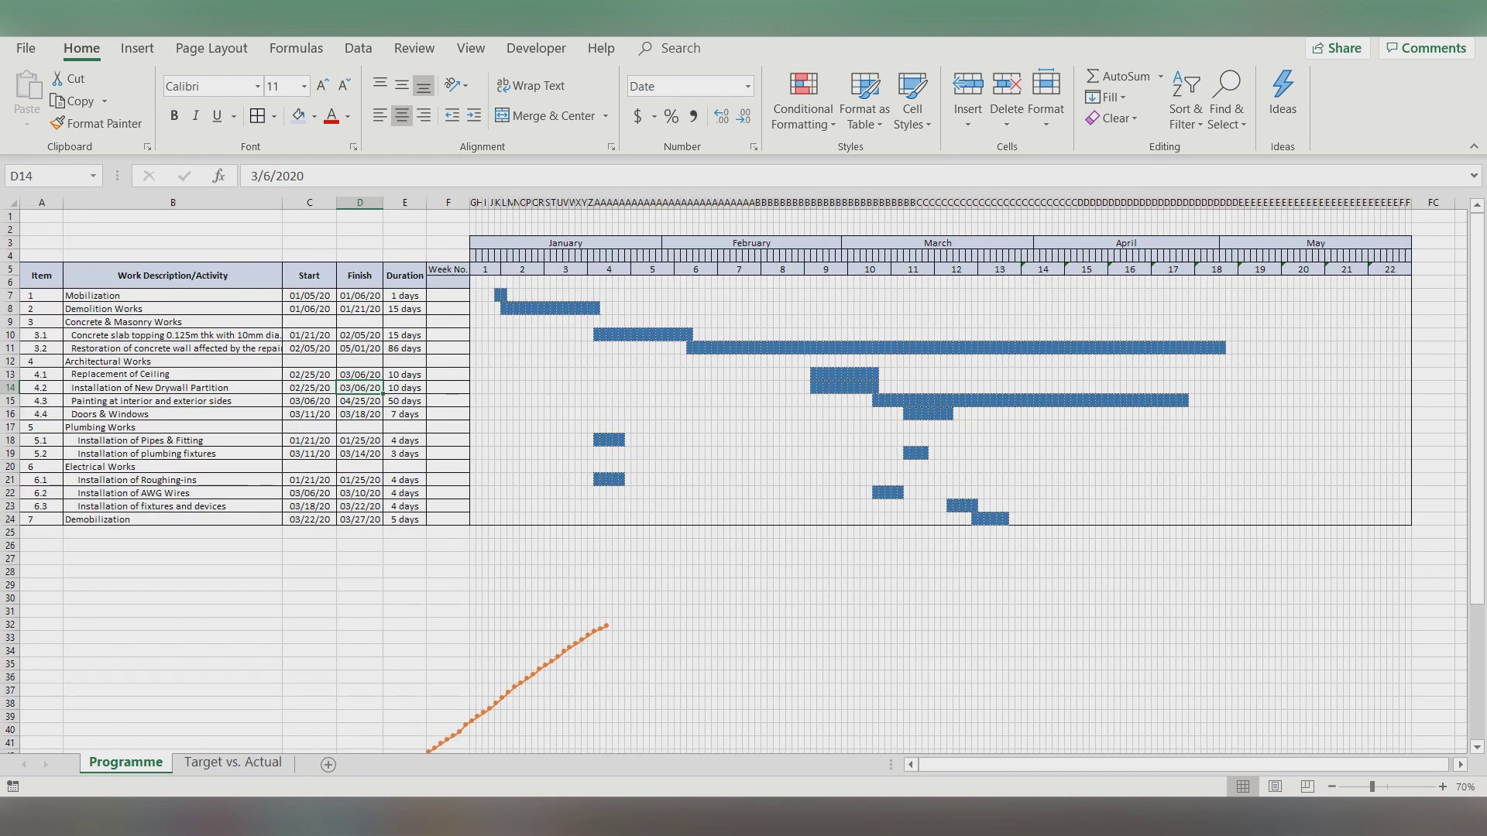
pyautogui.click(359, 400)
pyautogui.click(359, 387)
pyautogui.write('4-1')
pyautogui.press('Return')
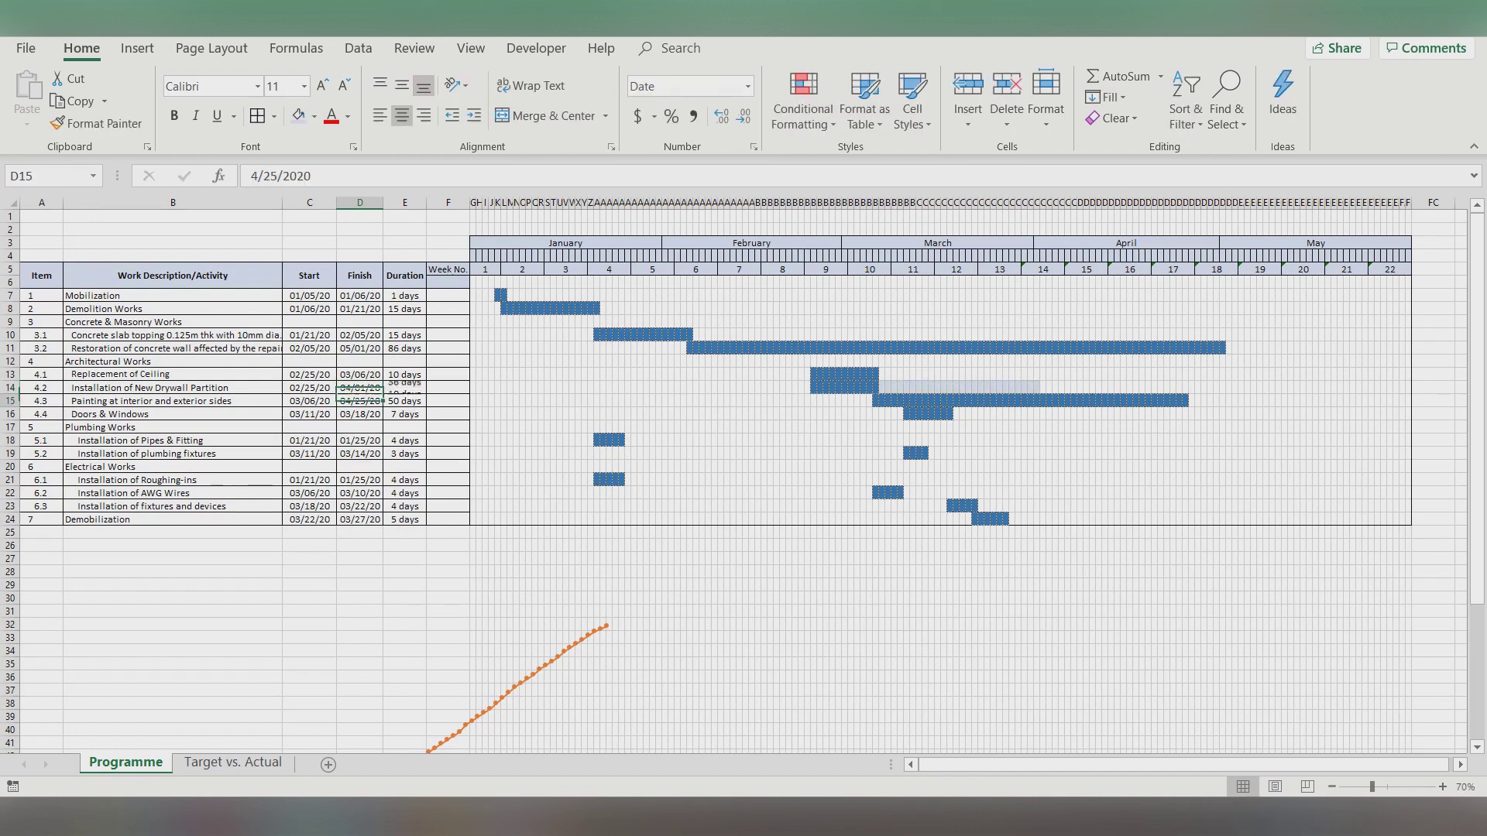
# Change the ceiling replacement finish date in D13 to 04/30/20.
pyautogui.click(360, 414)
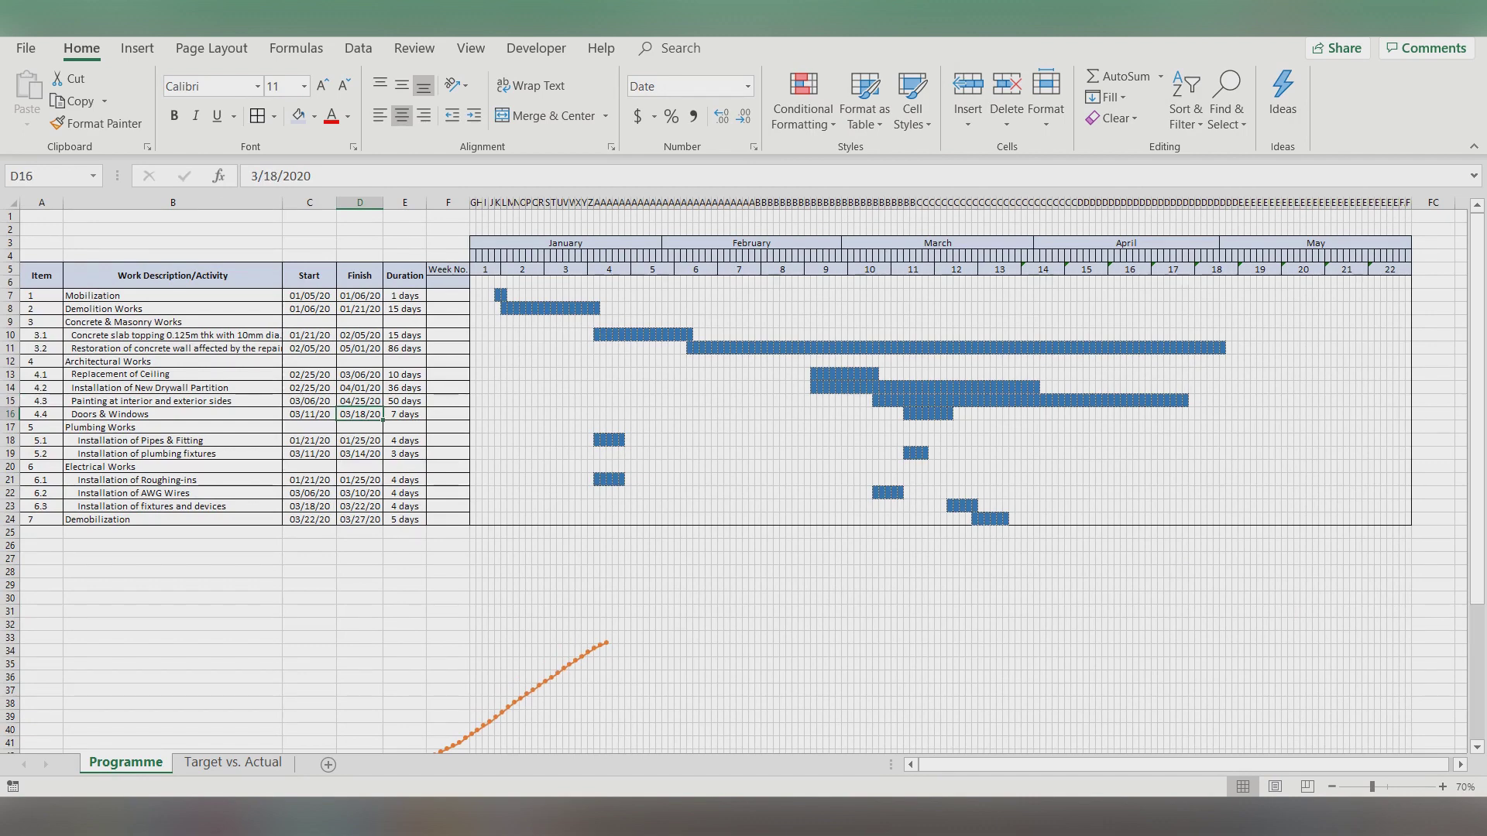
pyautogui.click(359, 374)
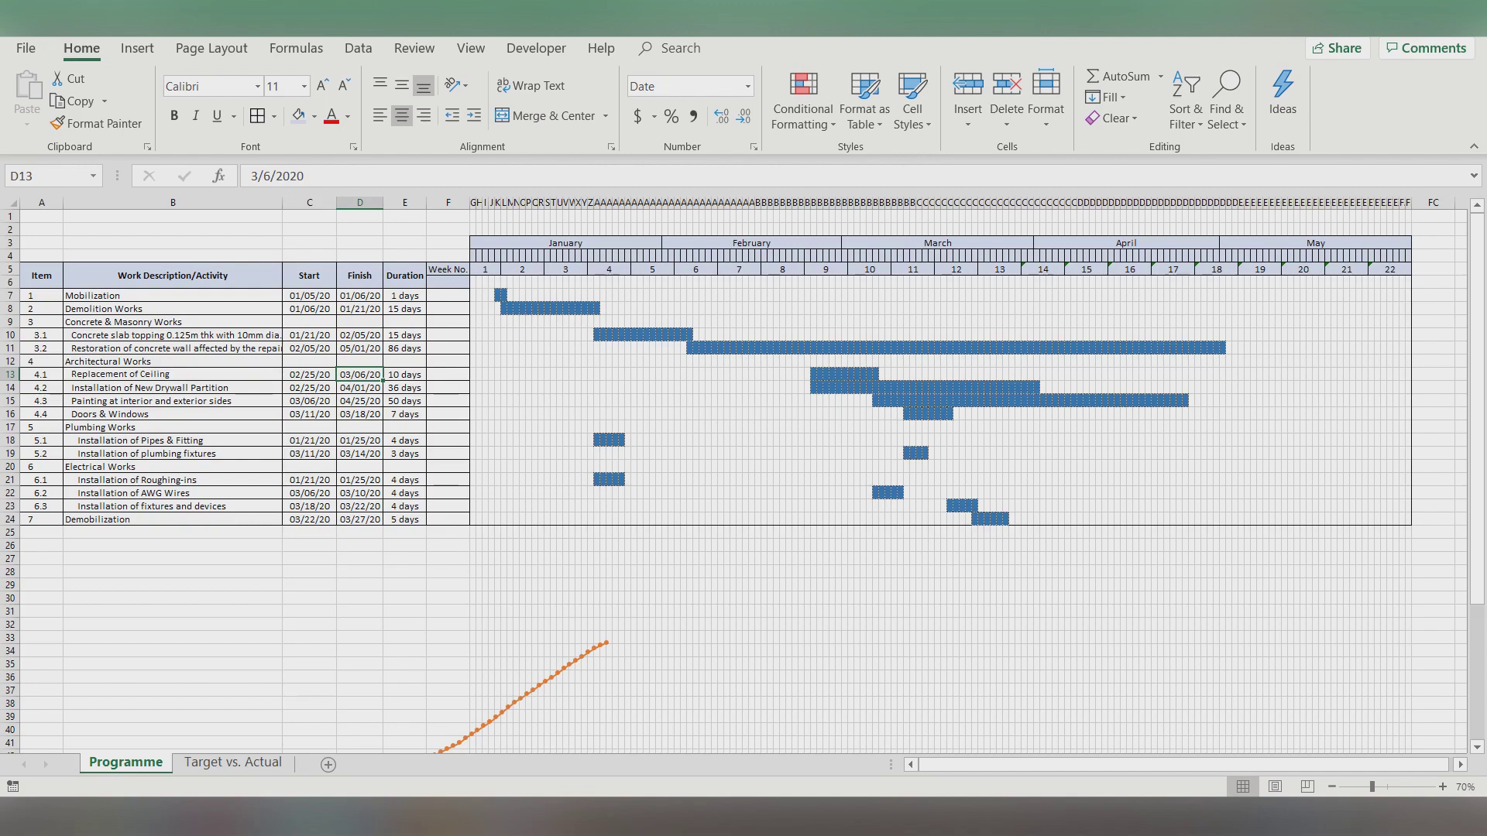
pyautogui.write('4-30')
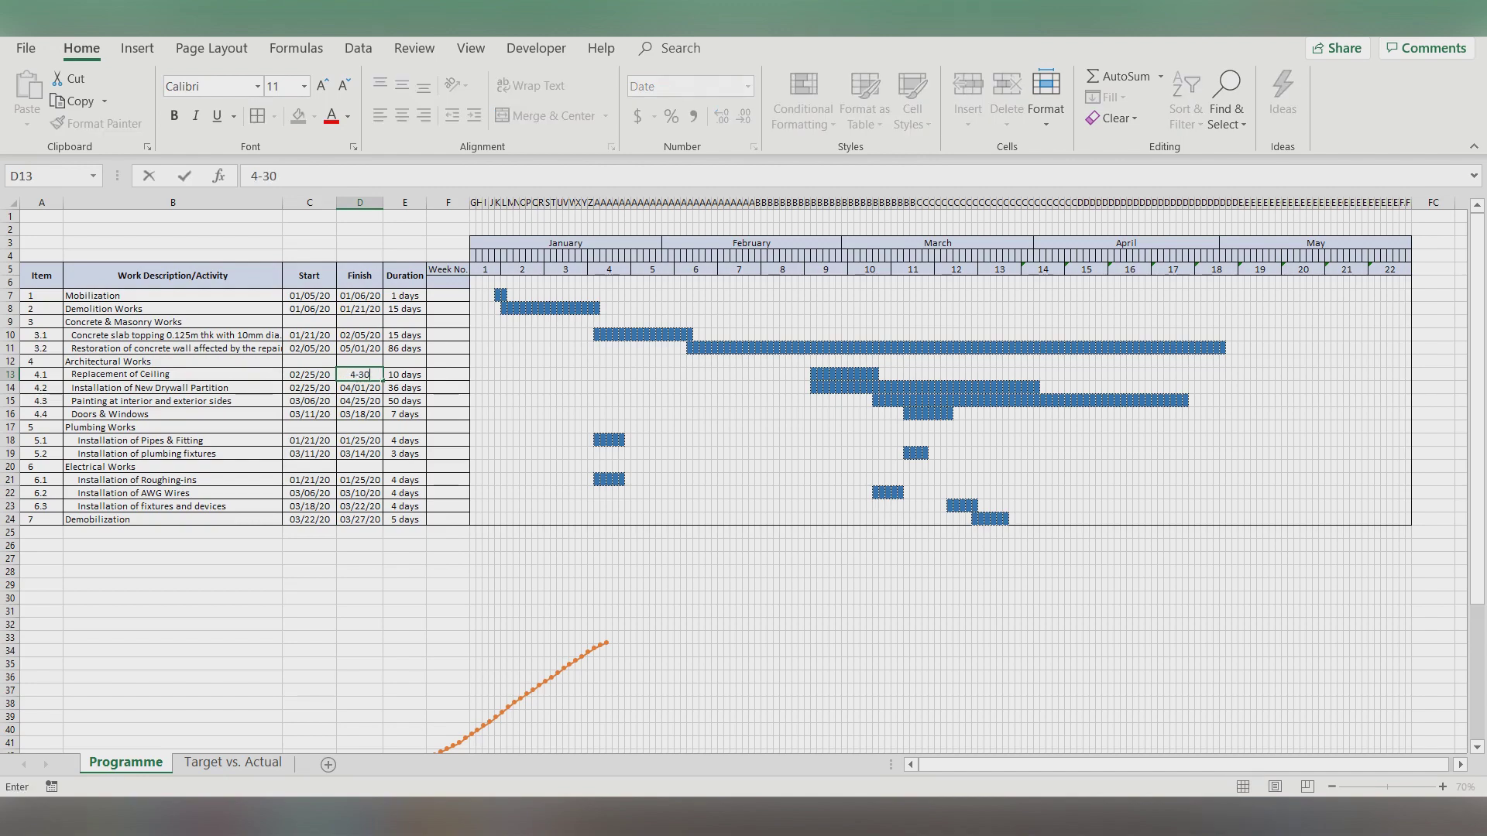
pyautogui.press('Return')
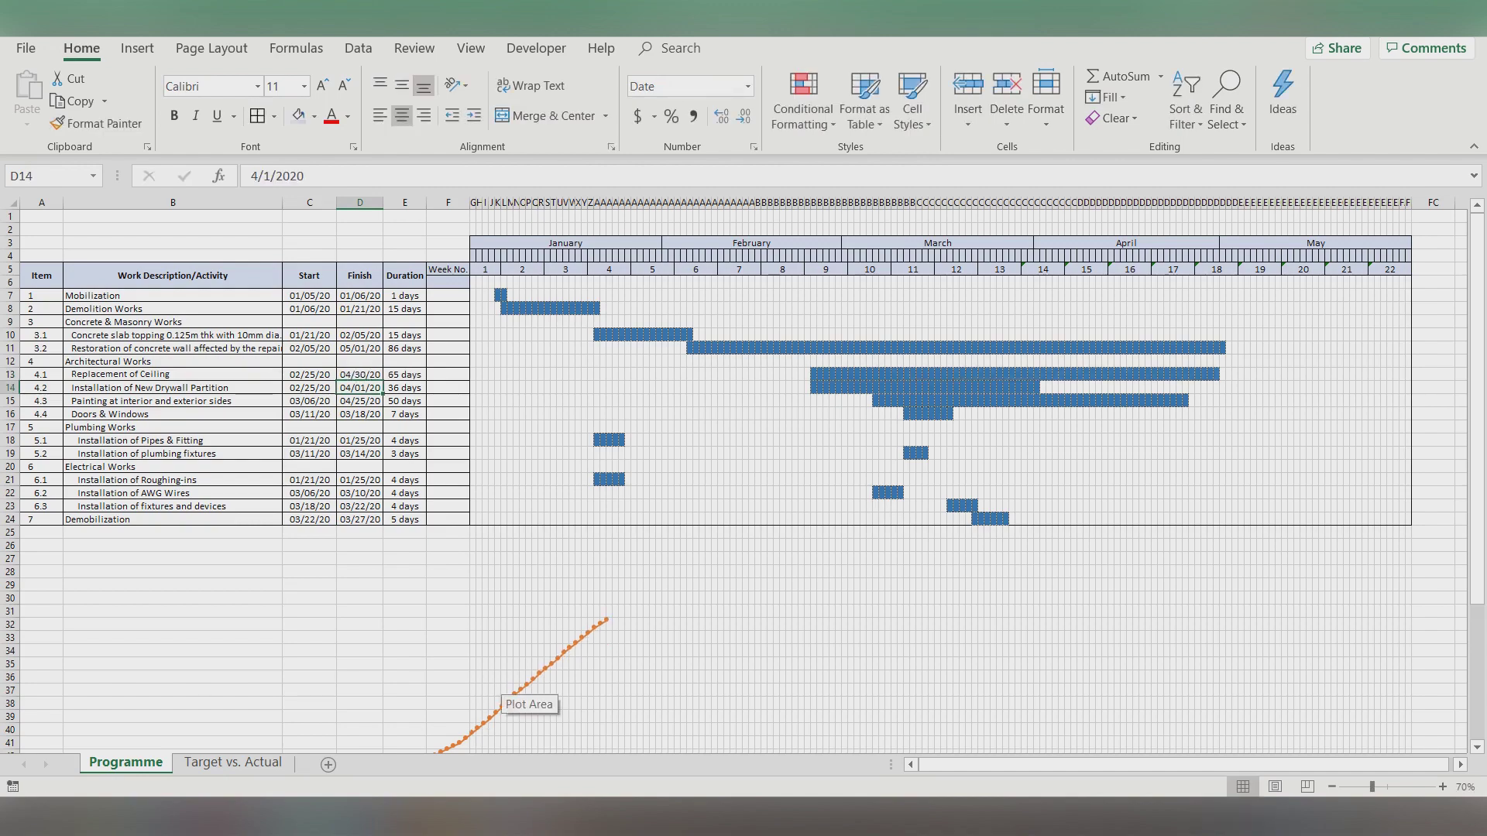
pyautogui.scroll(-3, 500, 701)
pyautogui.scroll(2, 500, 701)
pyautogui.scroll(-2, 500, 701)
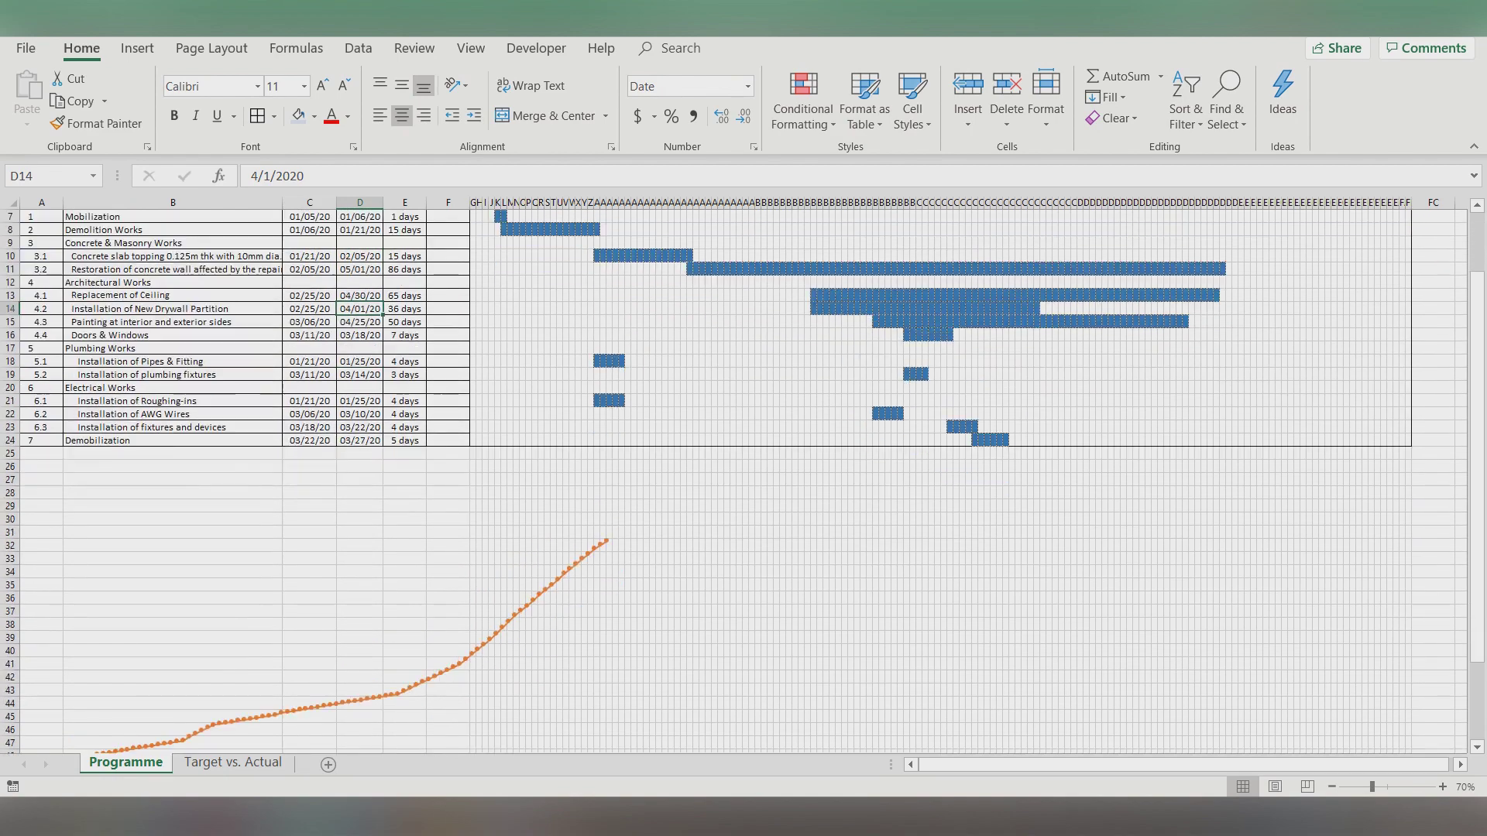
# Stretch the S-curve's data range to the last column of row 26 and move the chart over the Gantt bars.
pyautogui.click(507, 622)
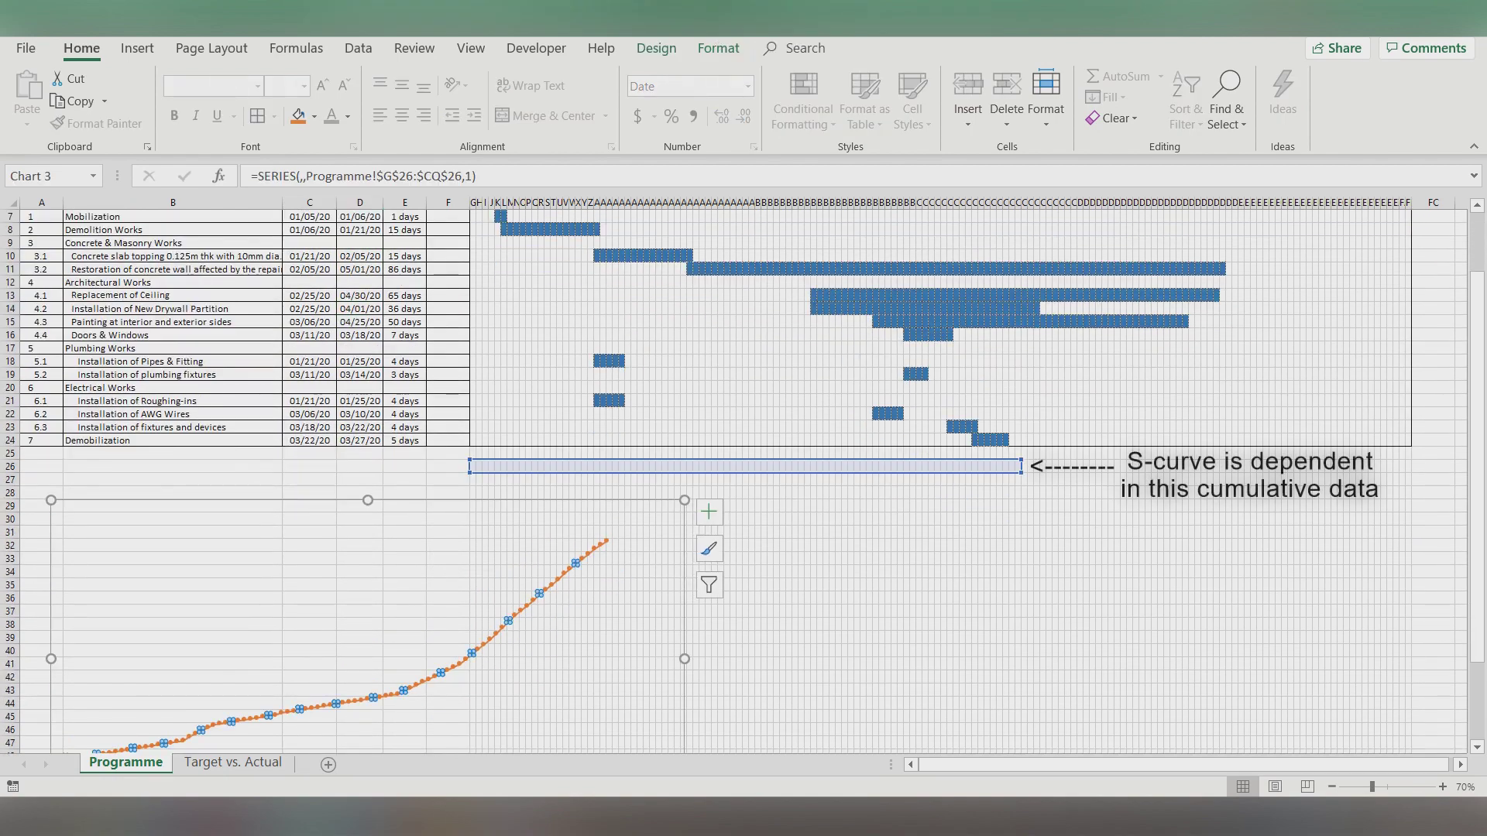
pyautogui.press('Escape')
pyautogui.moveTo(1021, 466); pyautogui.dragTo(1412, 465)
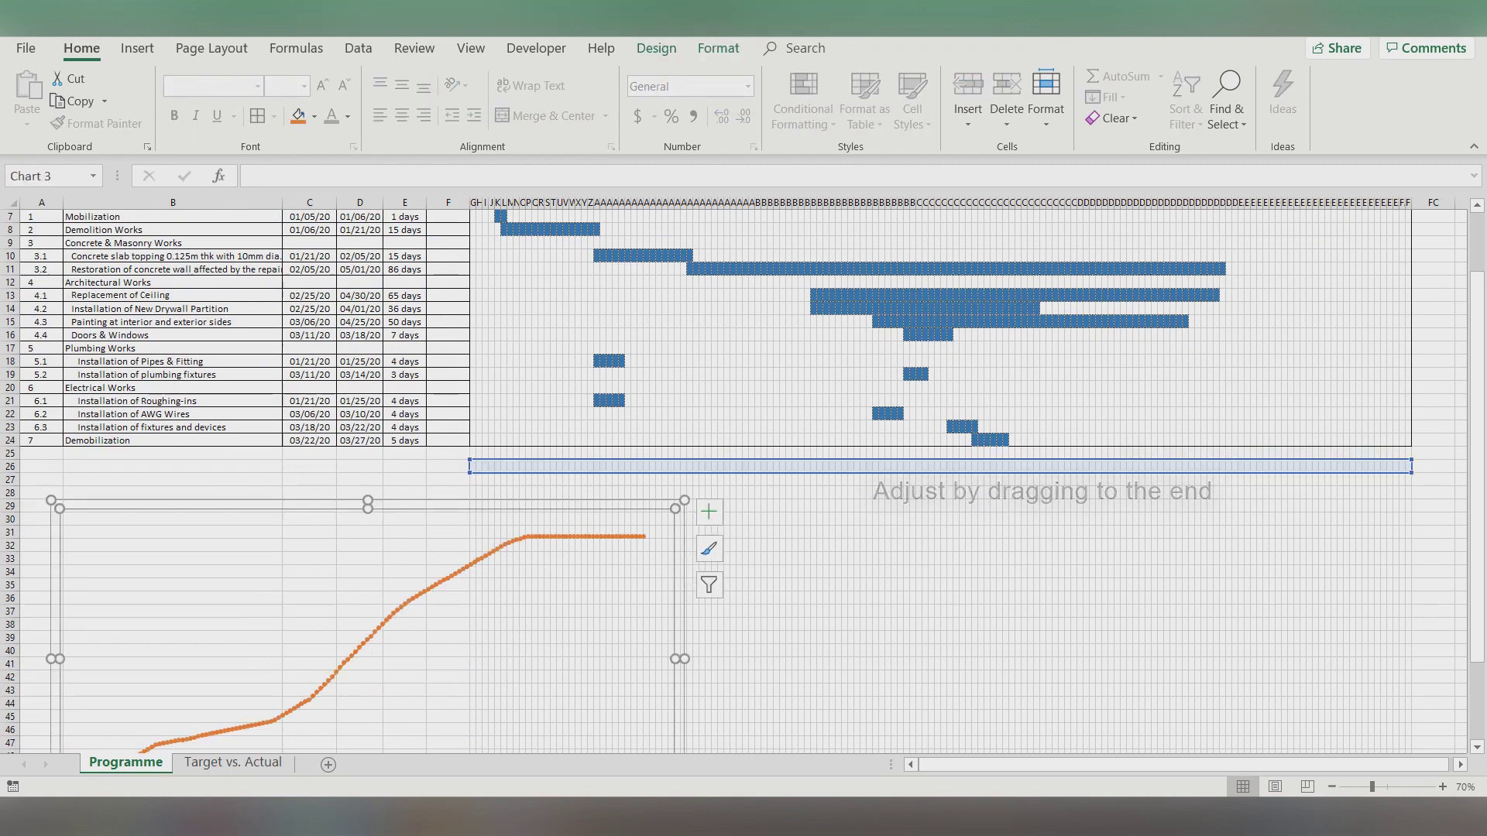
pyautogui.moveTo(368, 604); pyautogui.dragTo(770, 342)
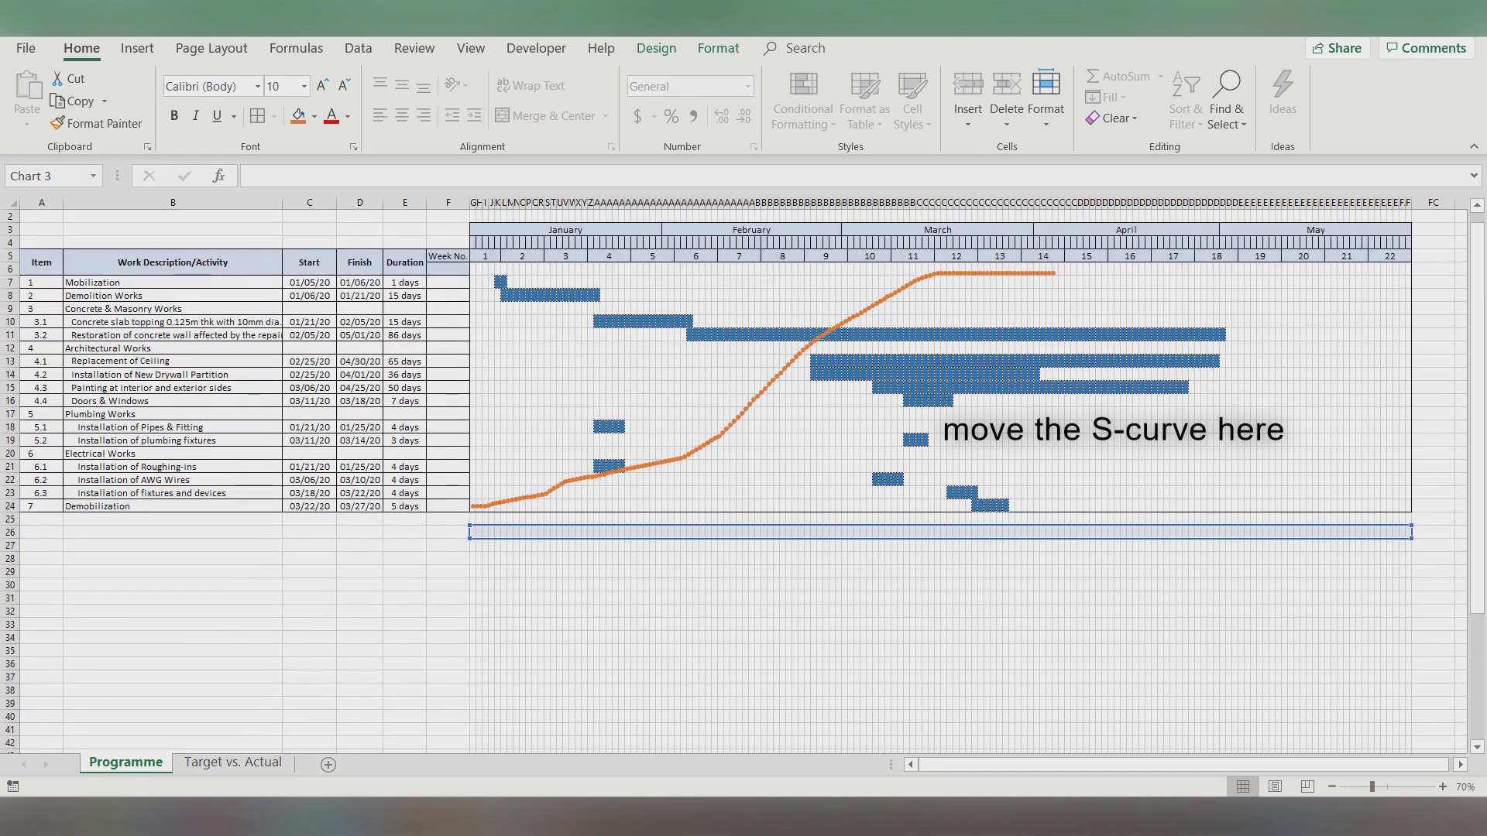
# Widen the S-curve chart's right edge to the end of May and lower its top to the first task row.
pyautogui.moveTo(770, 341); pyautogui.dragTo(776, 342)
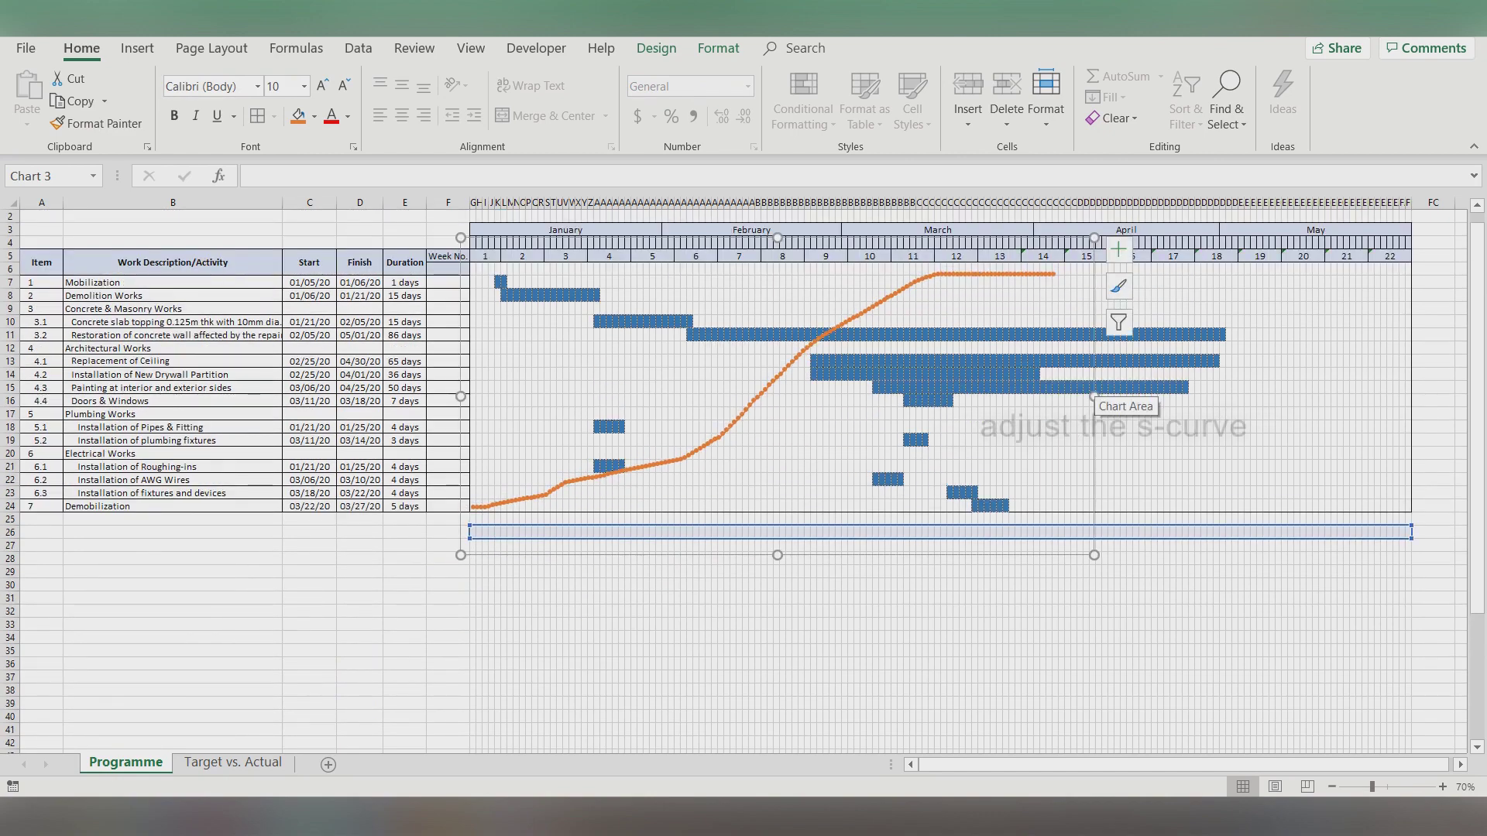
pyautogui.moveTo(1094, 397); pyautogui.dragTo(1460, 397)
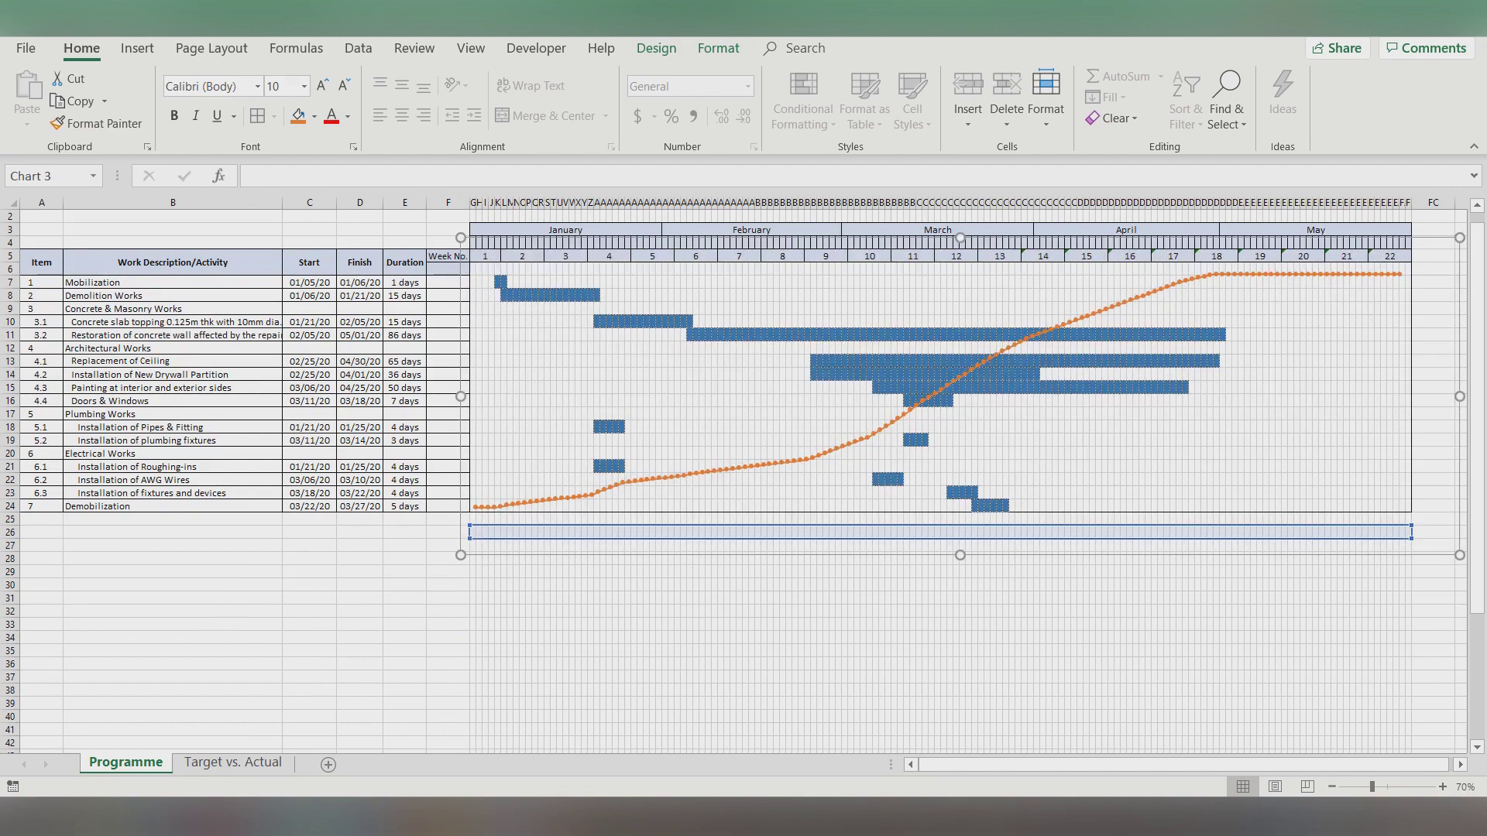
pyautogui.moveTo(960, 238); pyautogui.dragTo(961, 250)
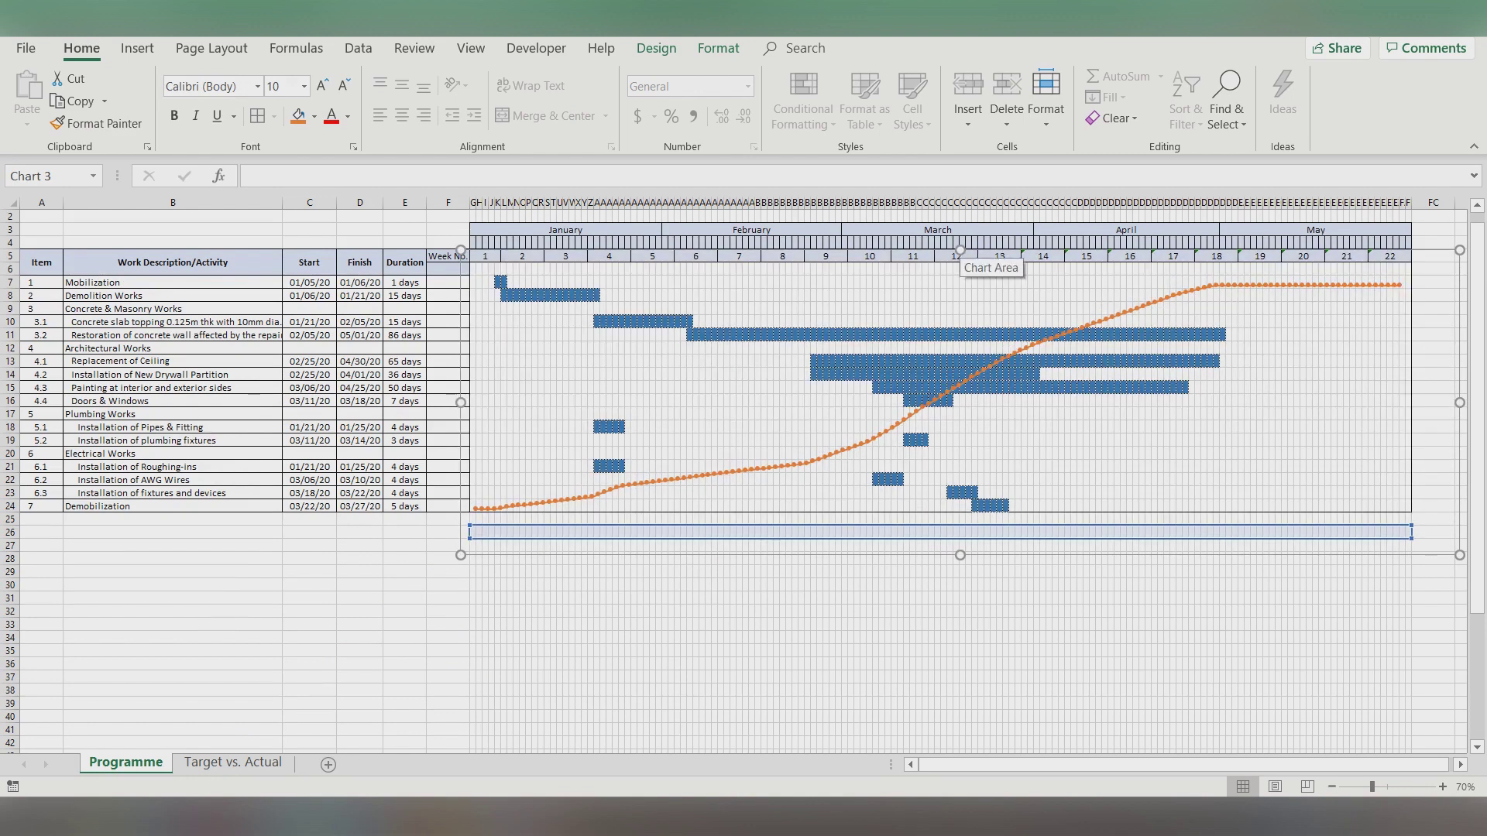
pyautogui.click(359, 638)
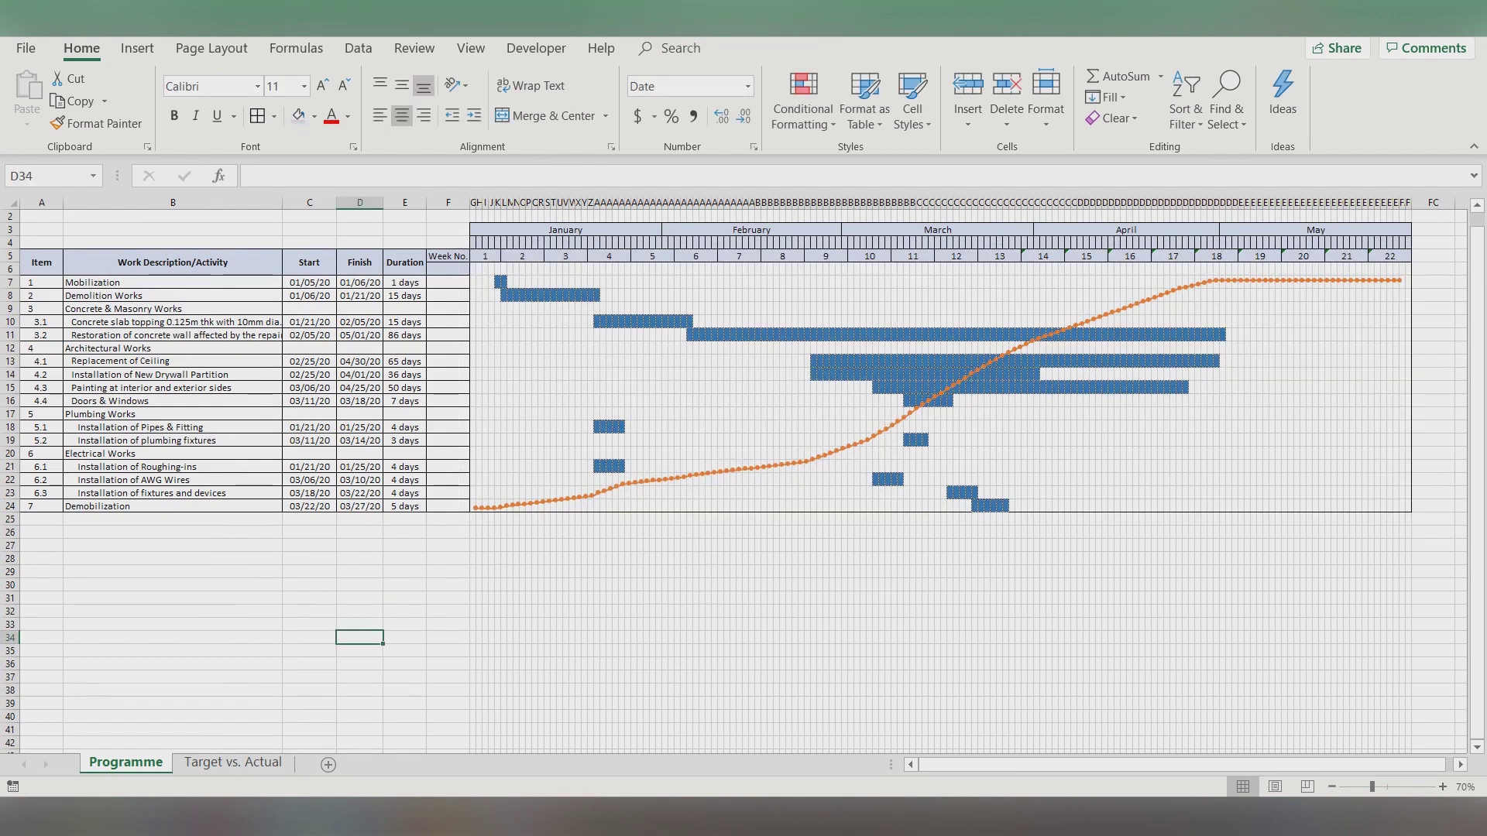
# Hide row 4's daily tick-mark dates so the month headers sit above the week numbers.
pyautogui.click(10, 242)
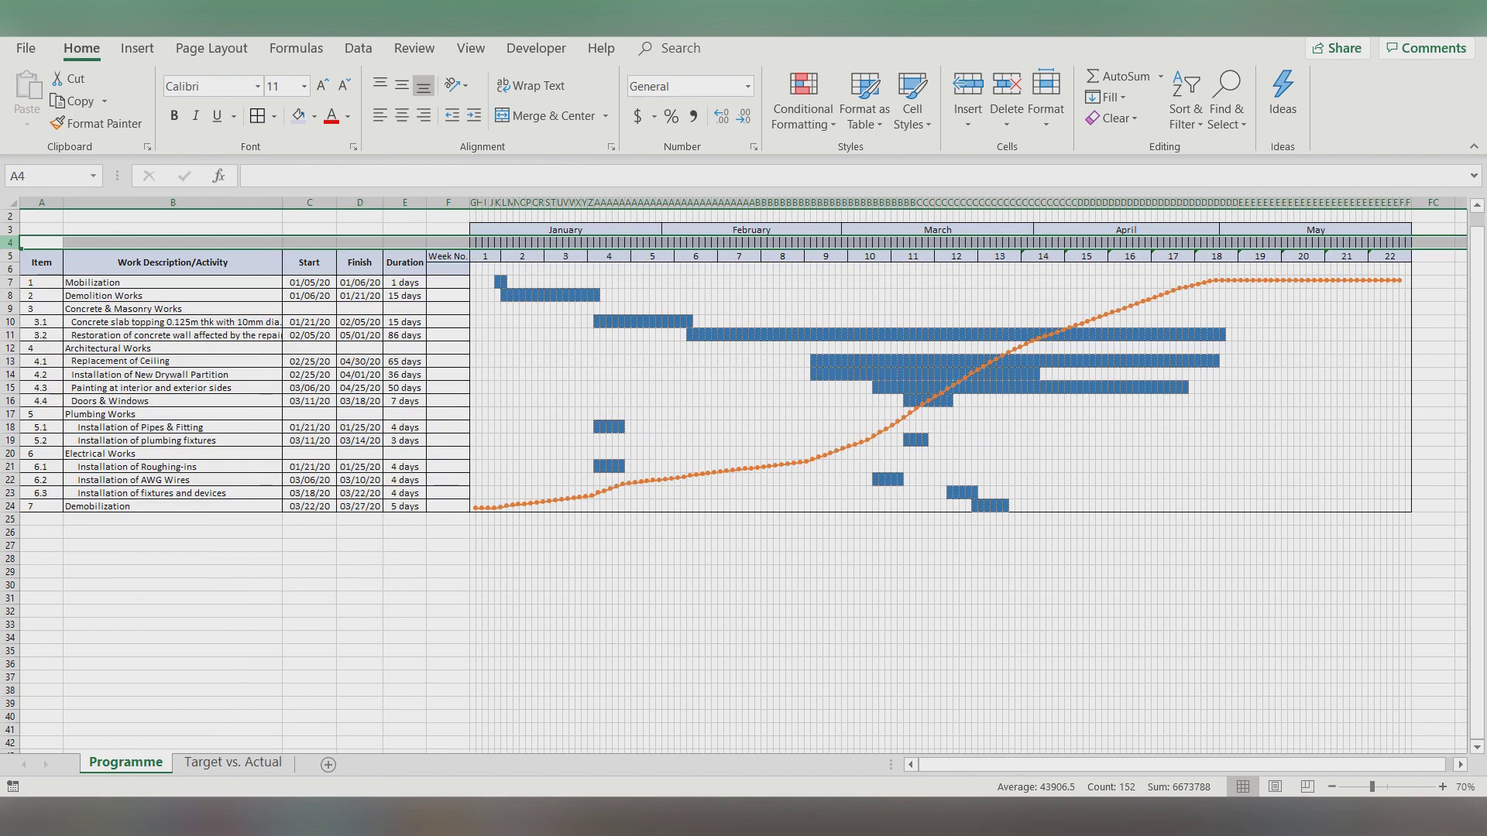
pyautogui.rightClick(10, 242)
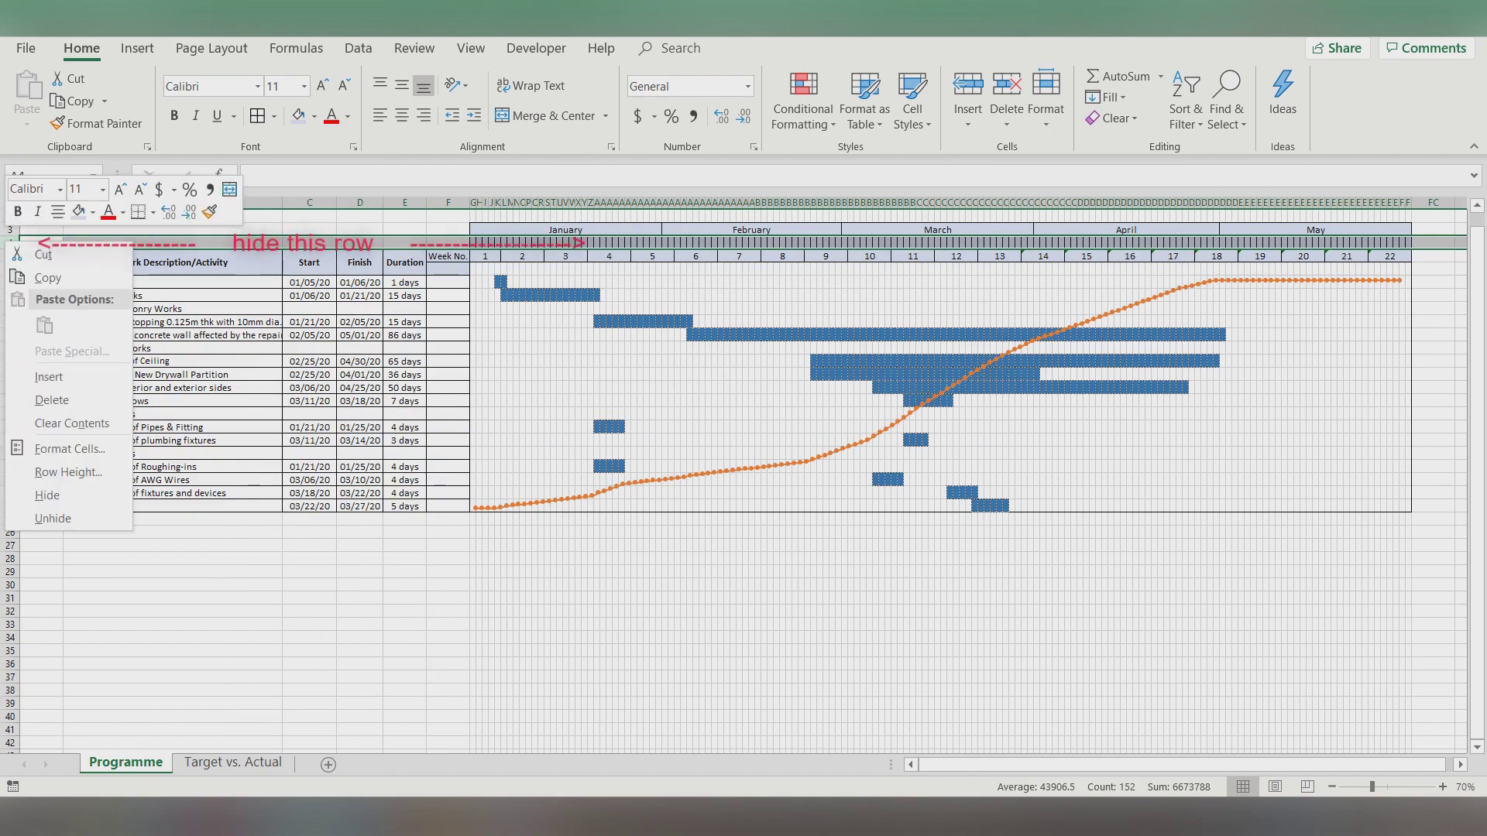
pyautogui.click(46, 495)
pyautogui.click(172, 649)
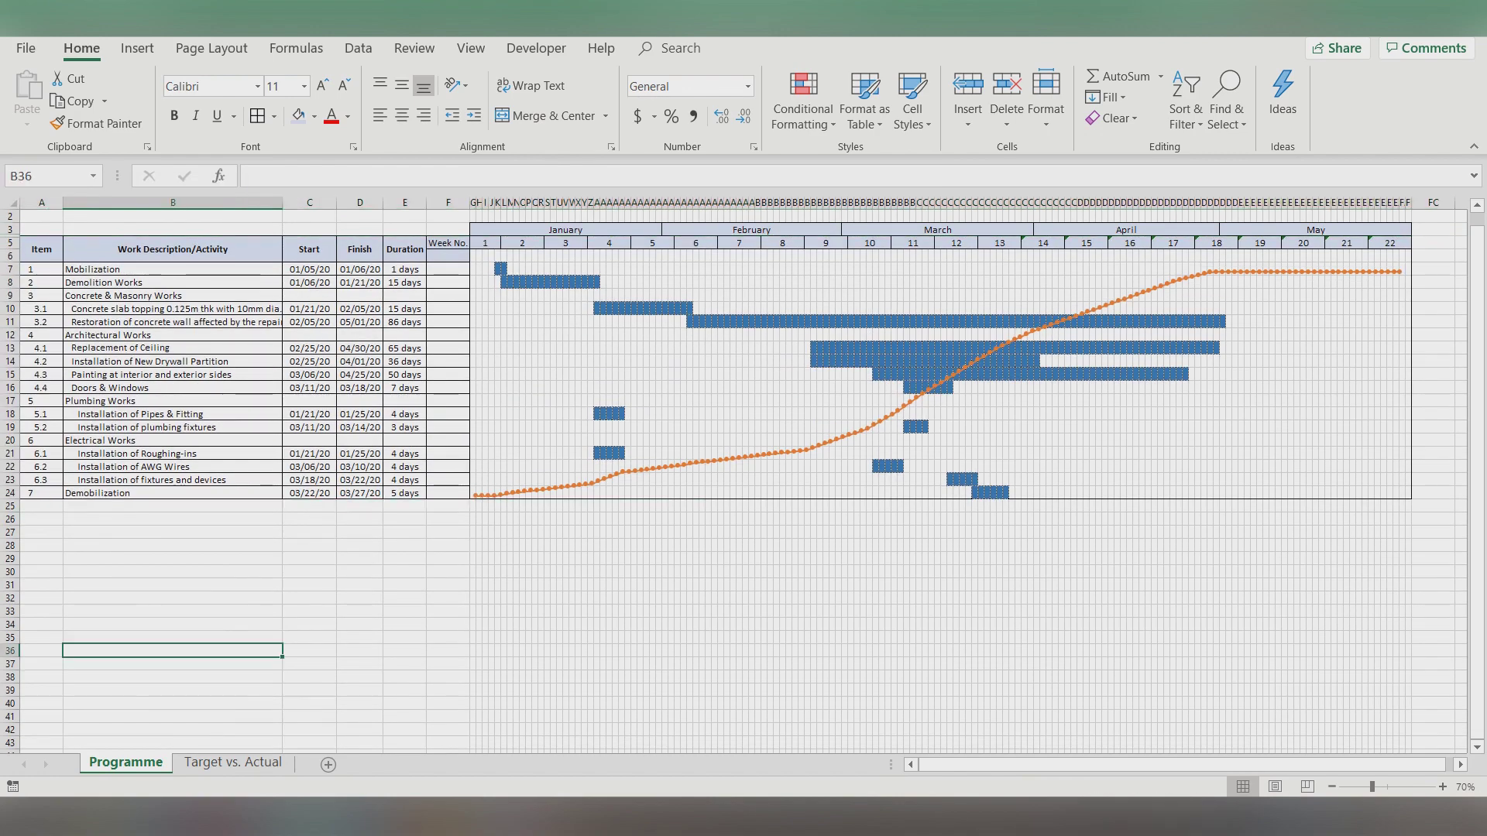
pyautogui.scroll(1, 743, 480)
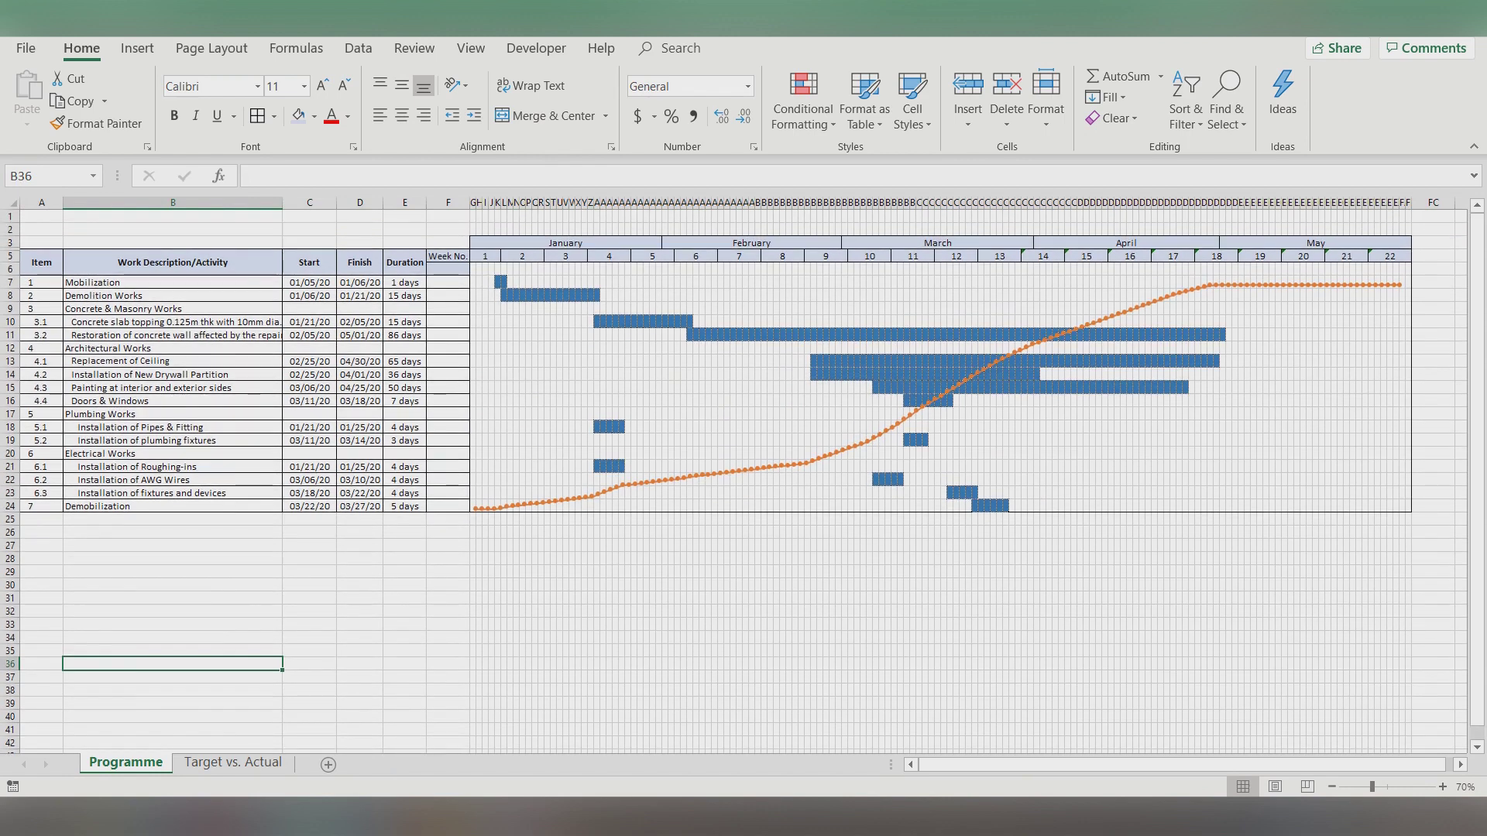